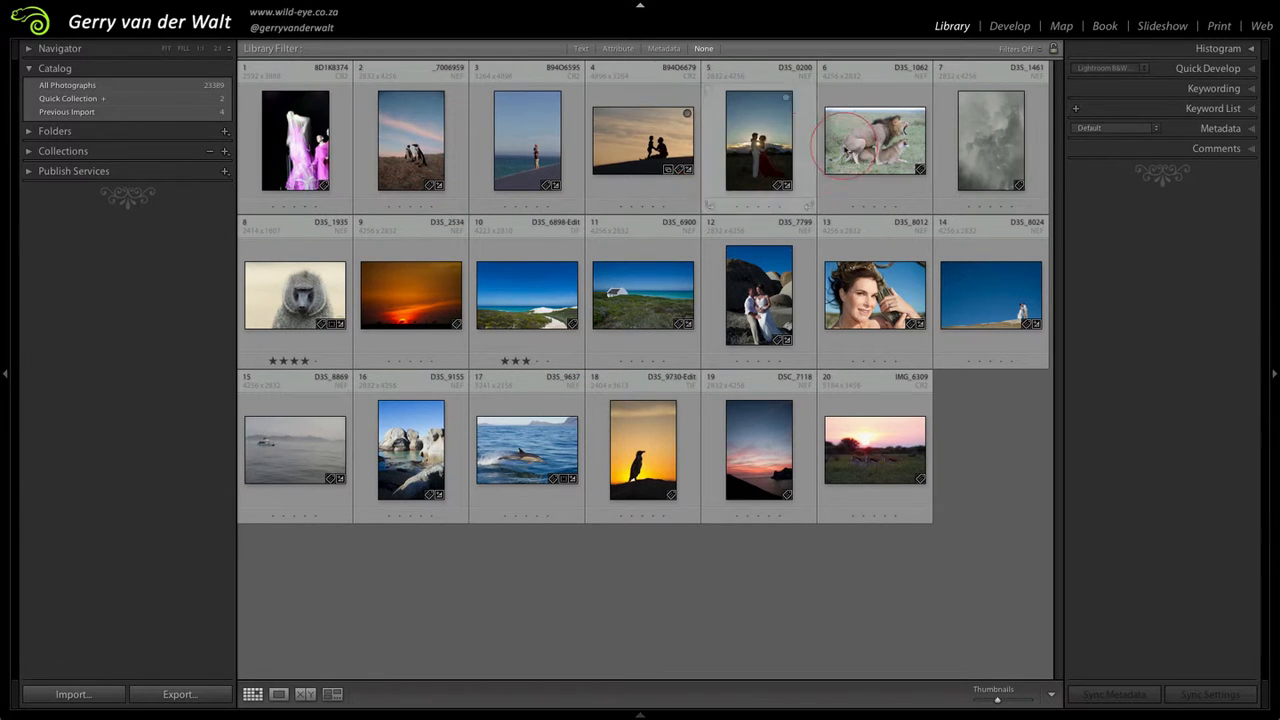
Step: Open the photo of the two penguins in the Develop module and show its Basic adjustments, with the presets and history side hidden
click(417, 145)
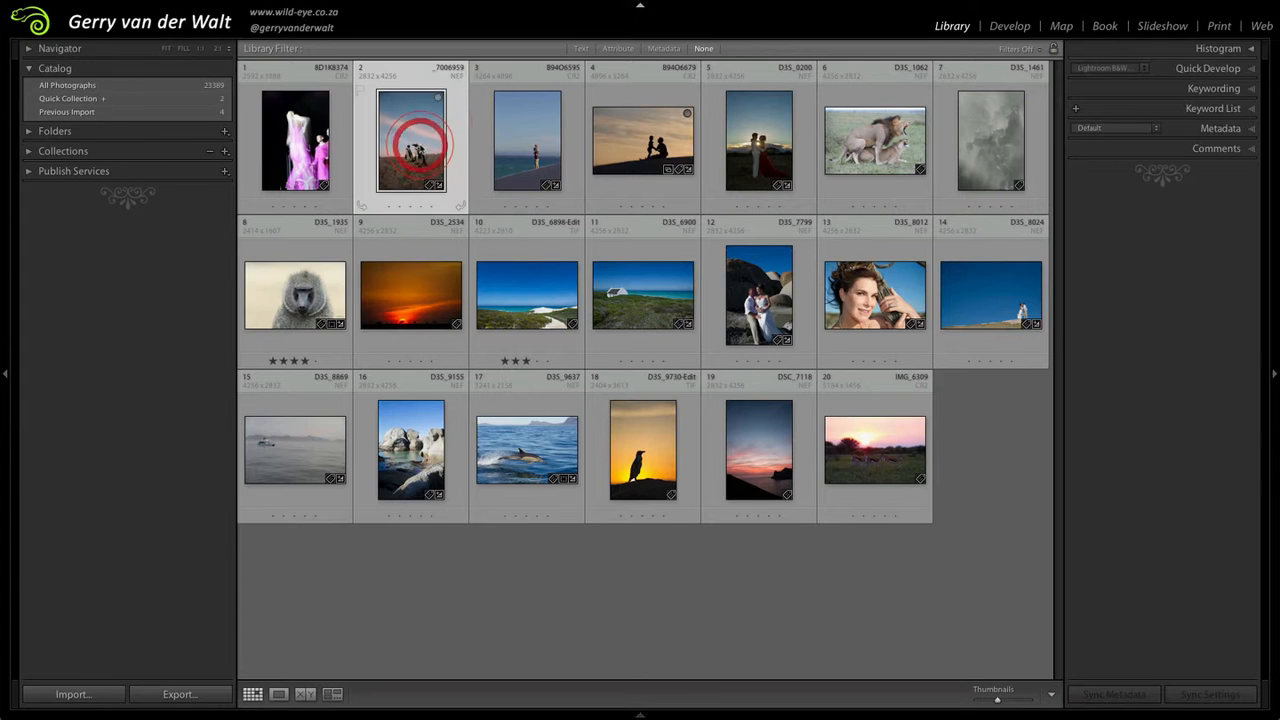
click(686, 629)
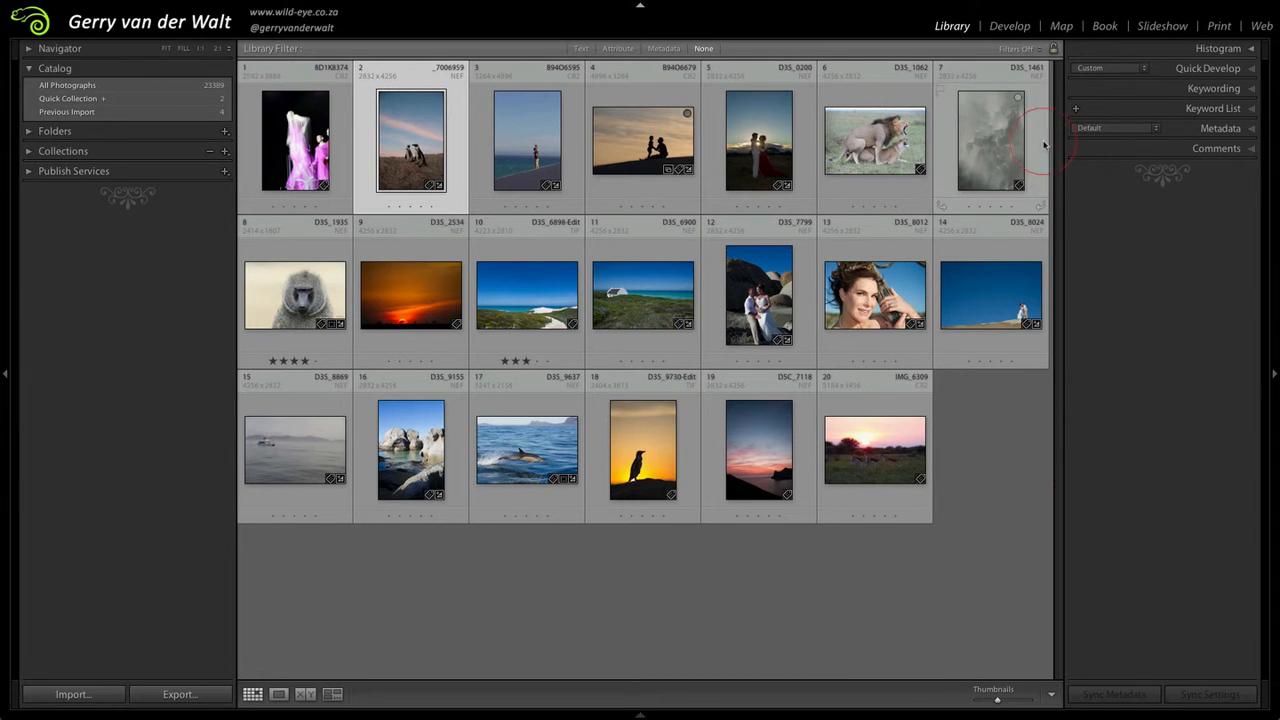
click(1006, 28)
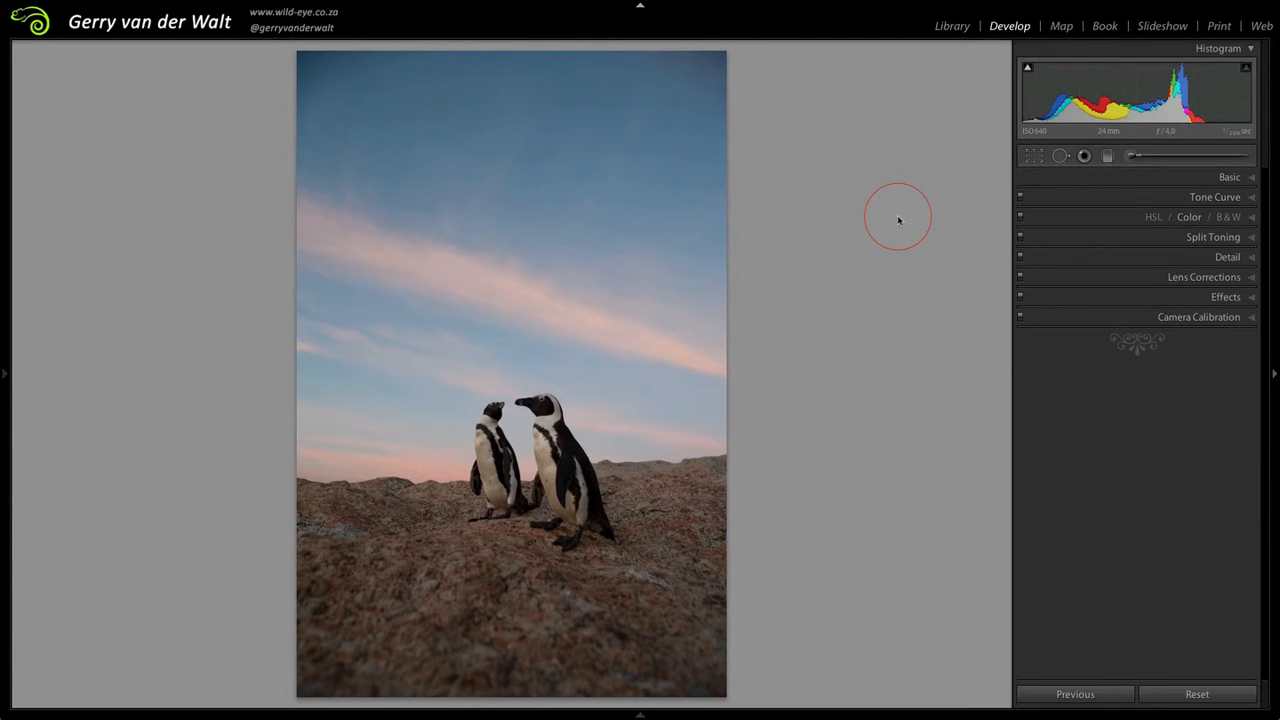
click(6, 376)
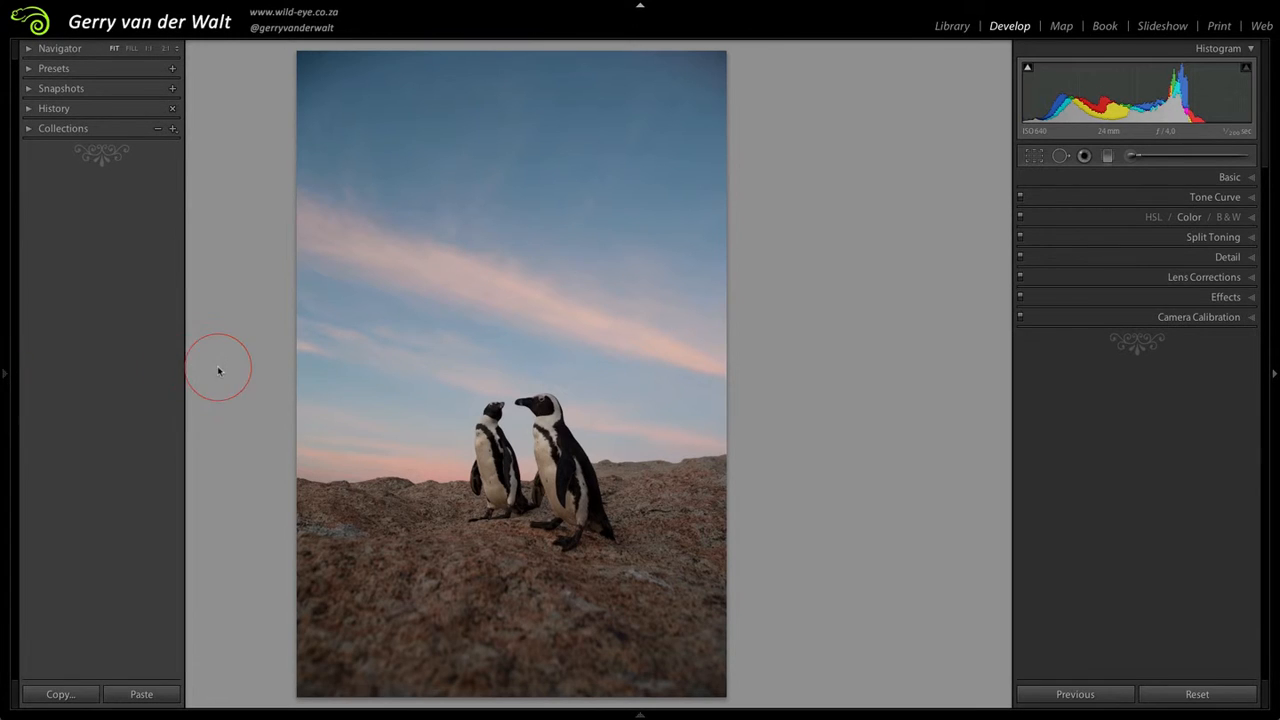
mouse_move(4, 374)
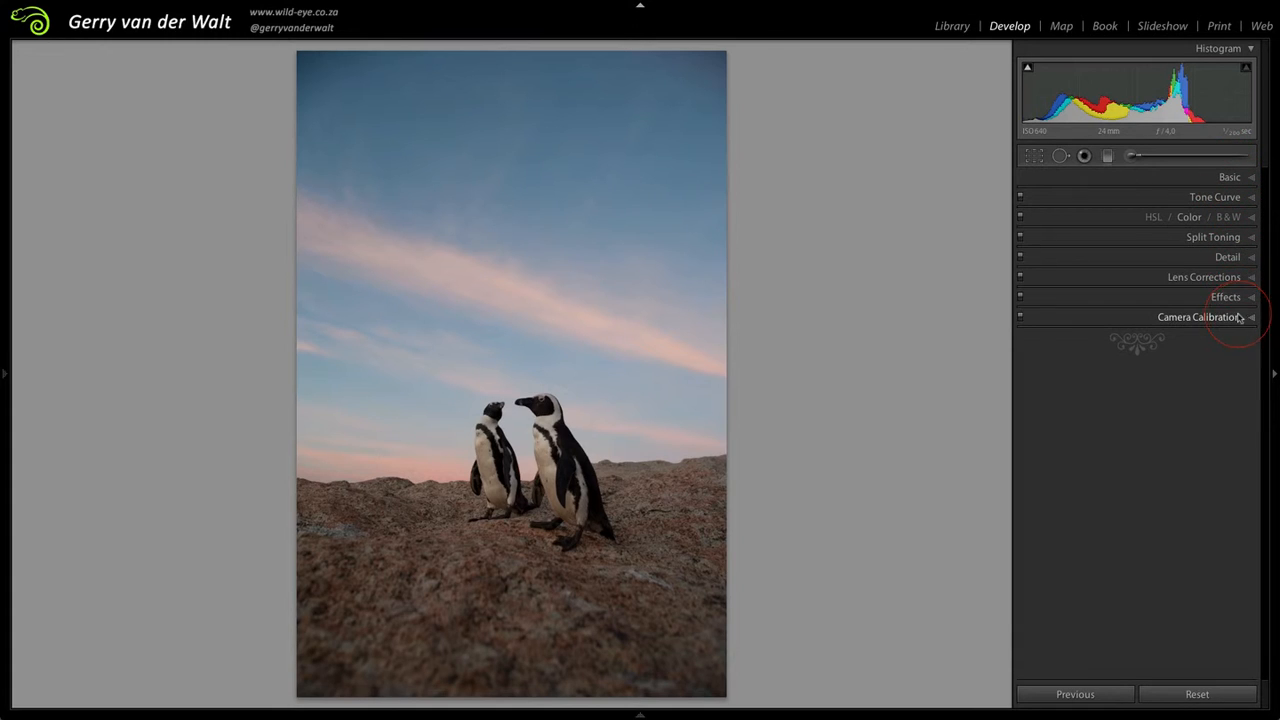
click(1251, 178)
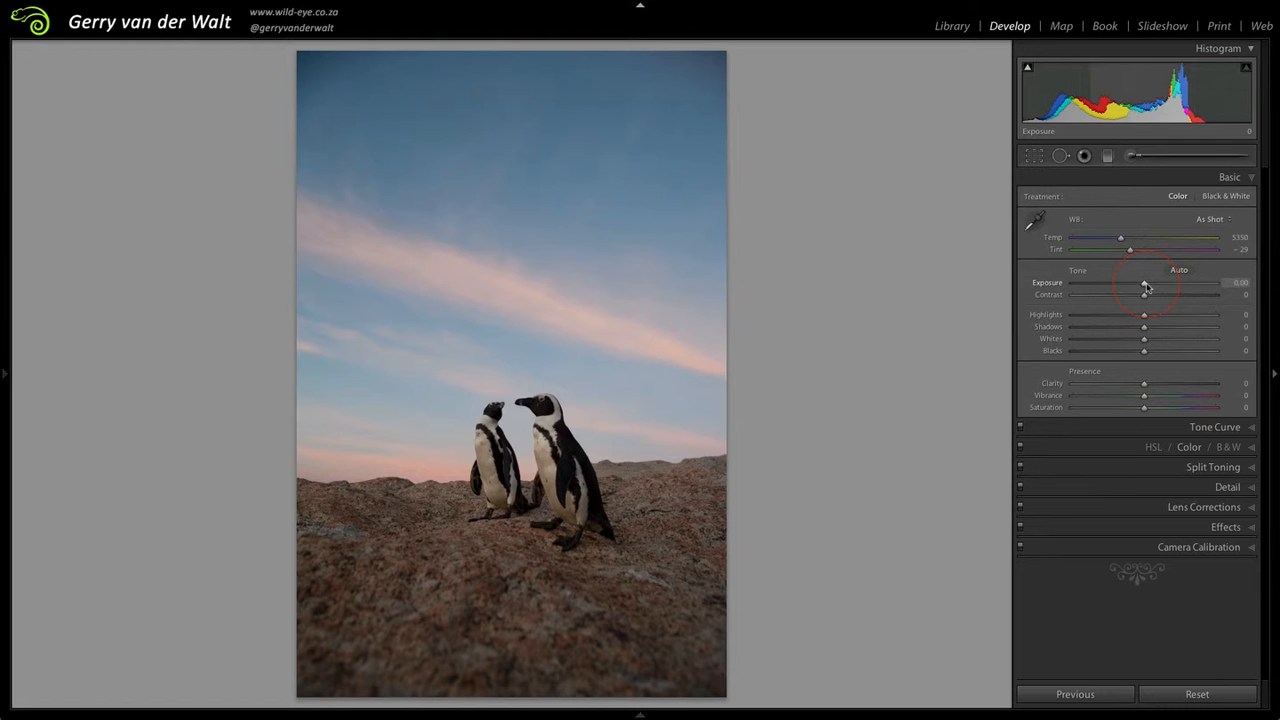
Step: Try an Exposure of +2.20 on the penguin photo and reset it to its default
drag(1146, 287, 1177, 290)
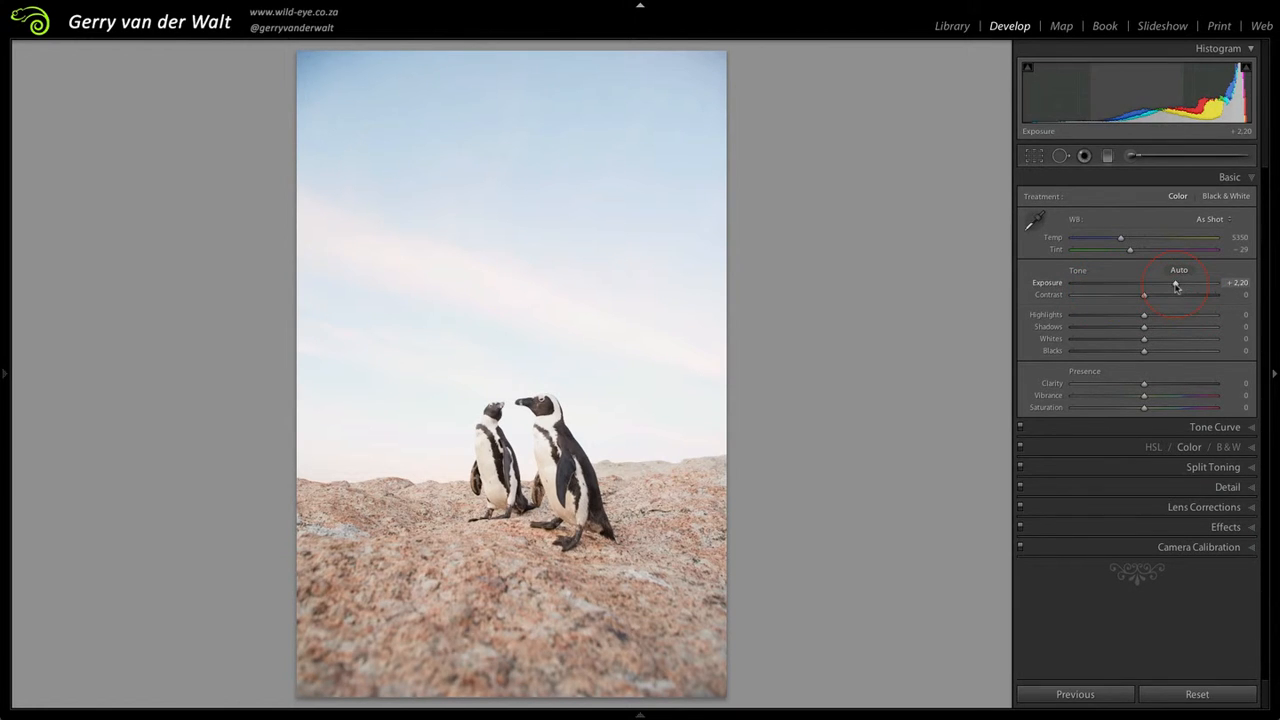
double_click(1176, 287)
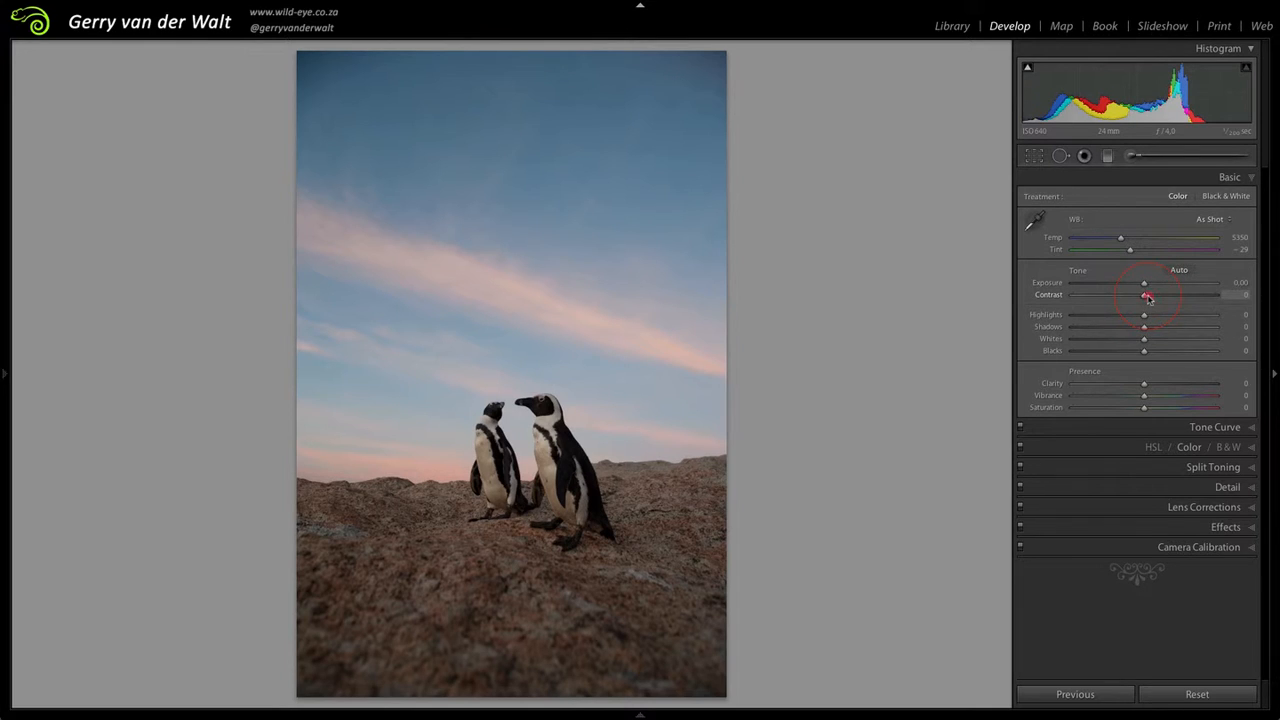
Step: Try the Contrast at both extremes, -100 and +100, and reset it to its default
drag(1147, 298, 1070, 298)
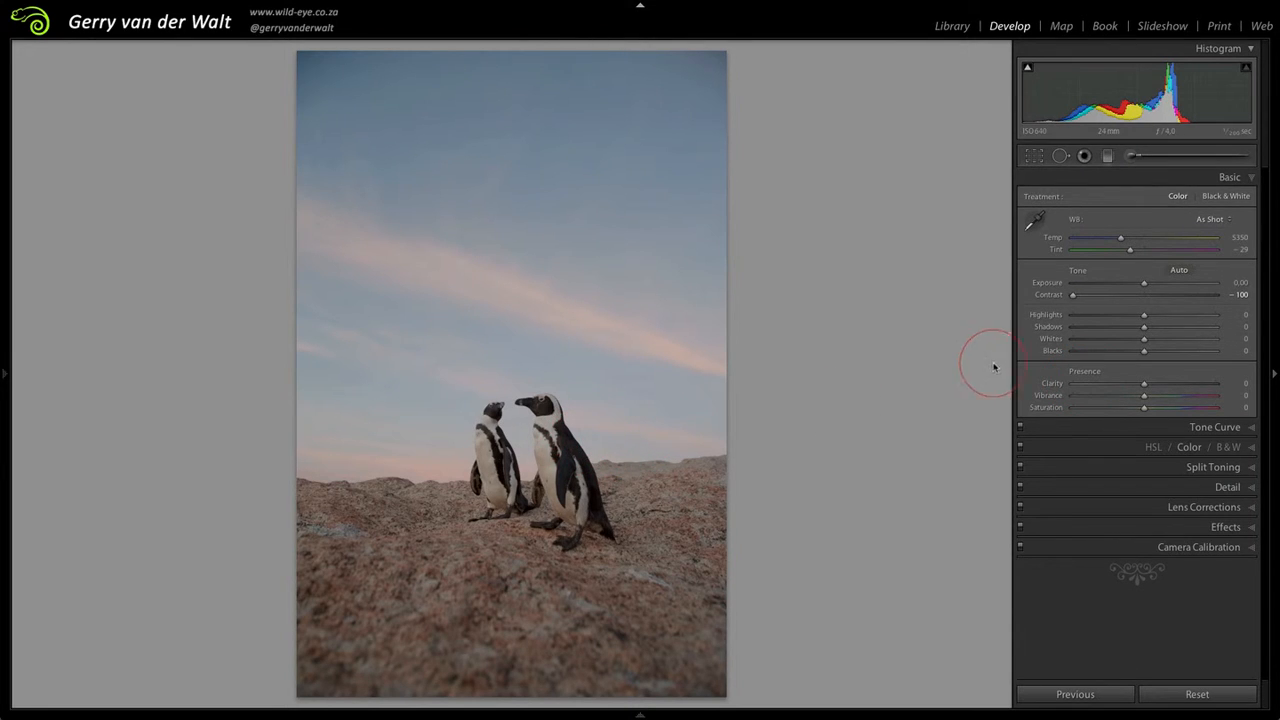
drag(1076, 299, 1075, 299)
double_click(1075, 299)
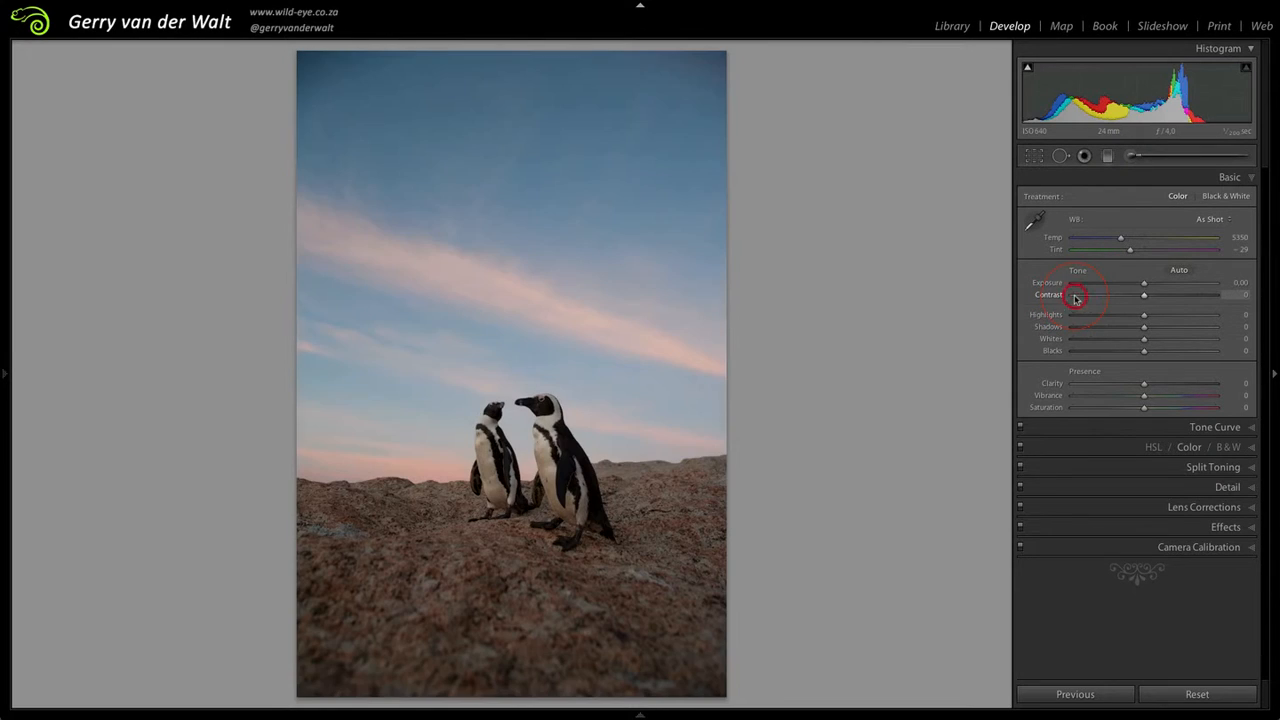
click(1145, 299)
drag(1145, 299, 1225, 303)
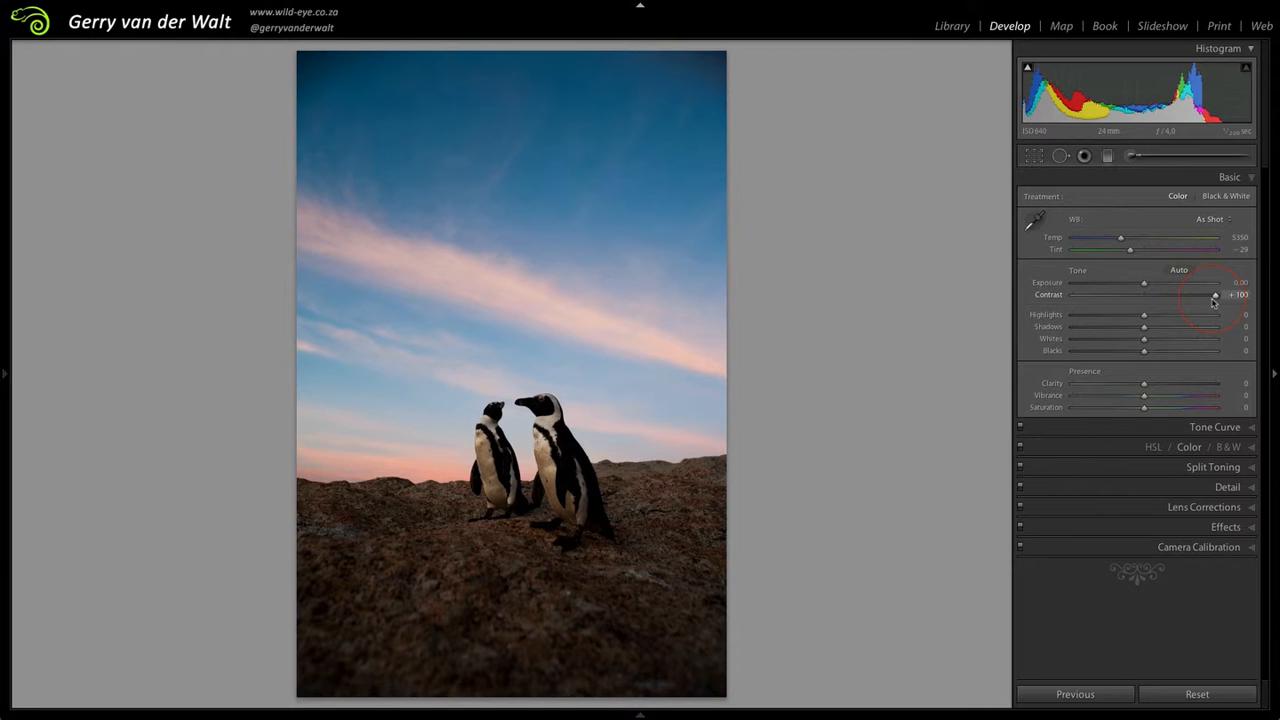
double_click(1214, 298)
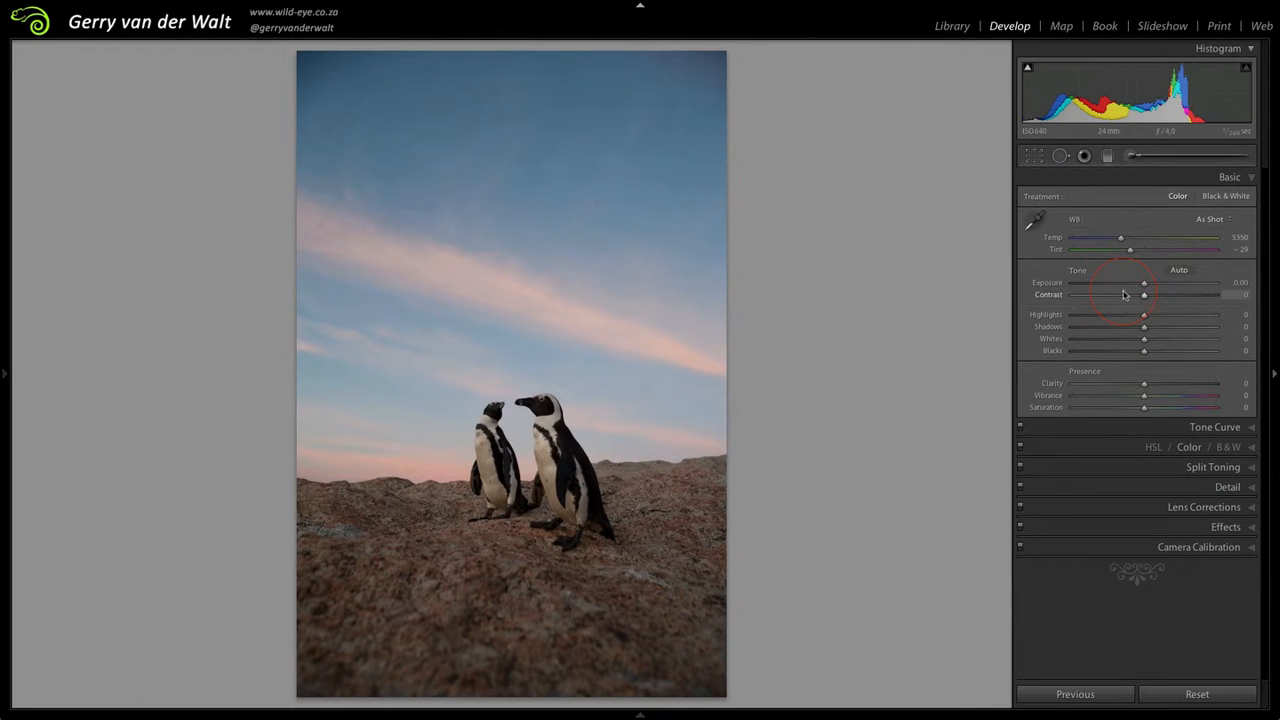
drag(1145, 298, 1218, 301)
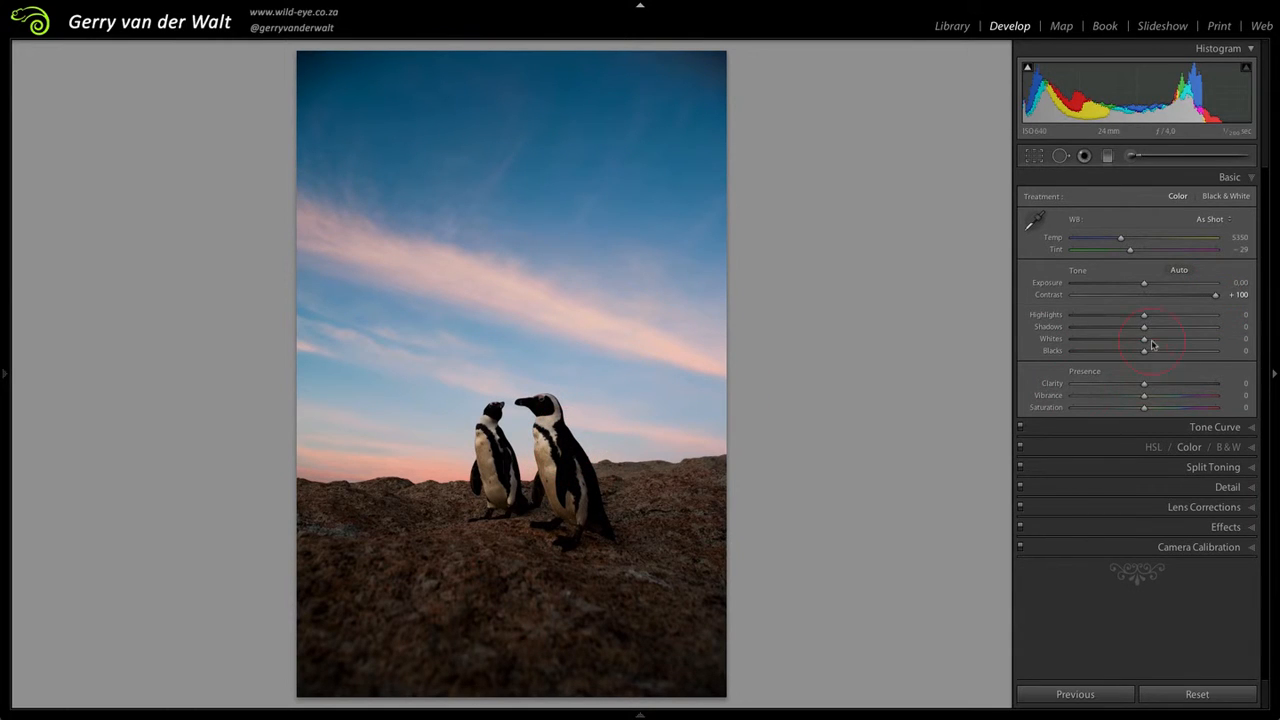
double_click(1217, 297)
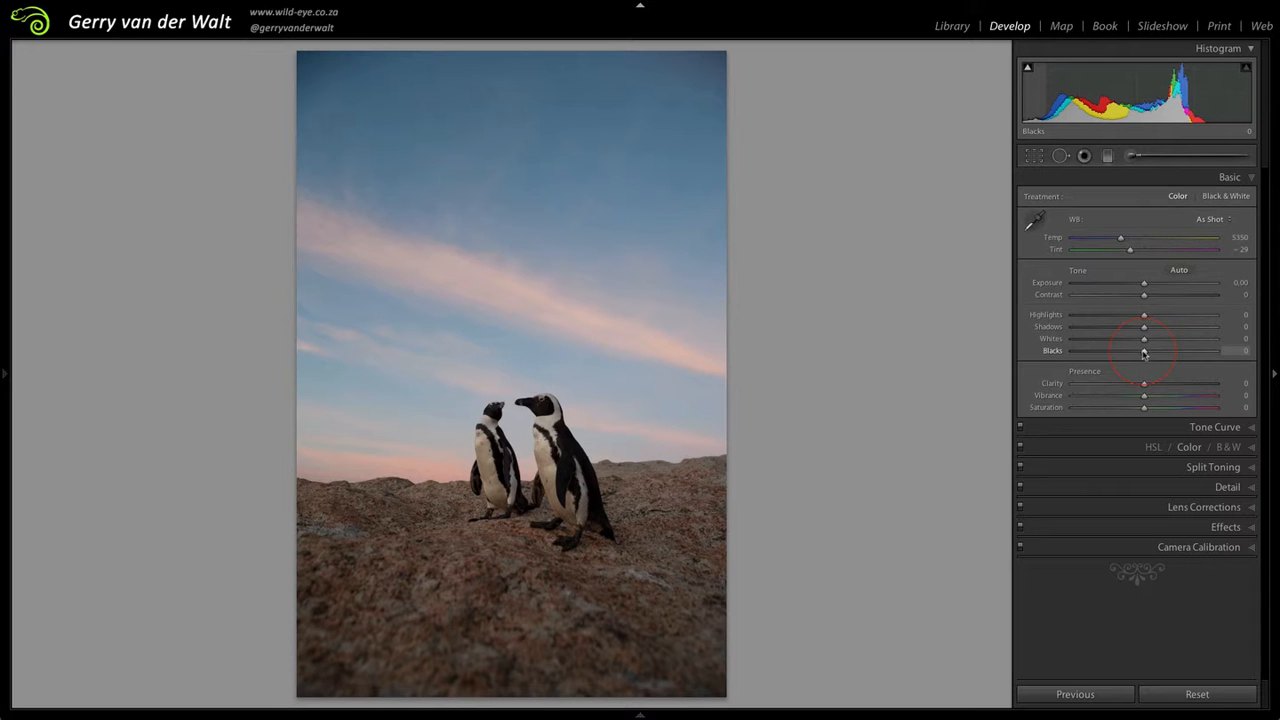
Step: Try the Blacks at -100 and +100 while examining the penguins up close, and reset them to default
mouse_move(1144, 353)
mouse_down()
mouse_move(1092, 355)
mouse_move(1200, 353)
mouse_move(1144, 362)
mouse_up()
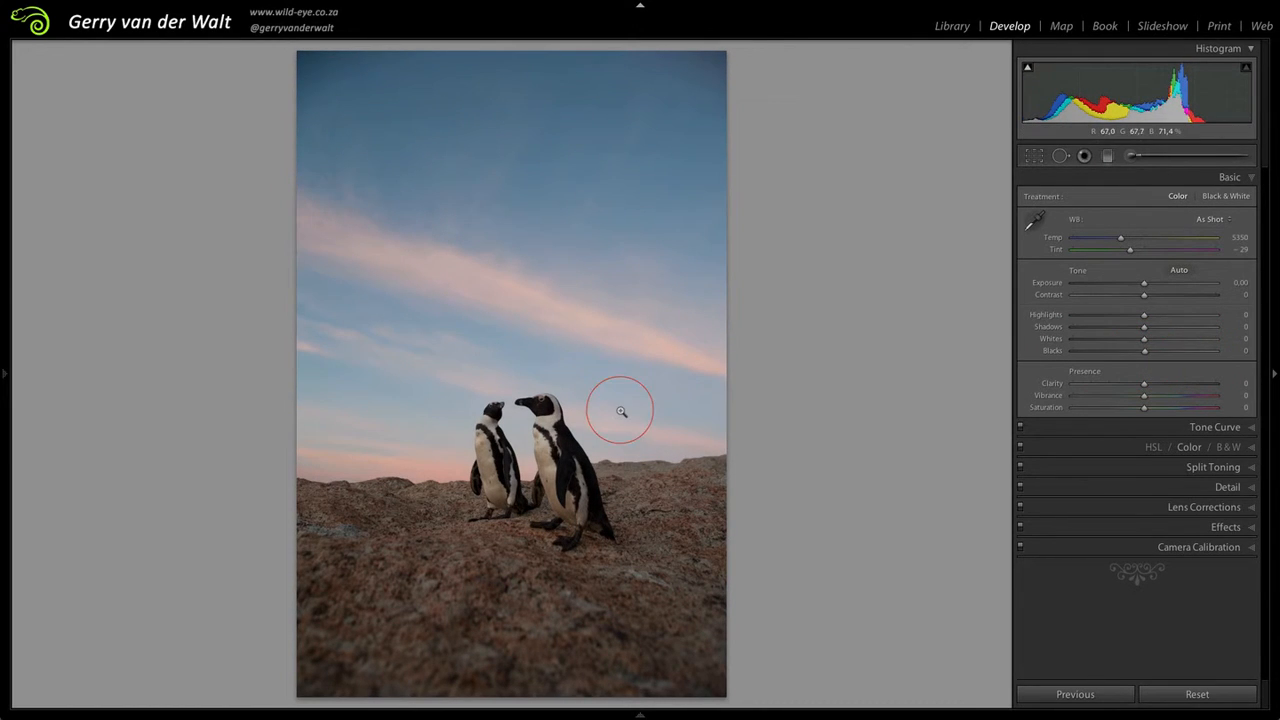
click(556, 461)
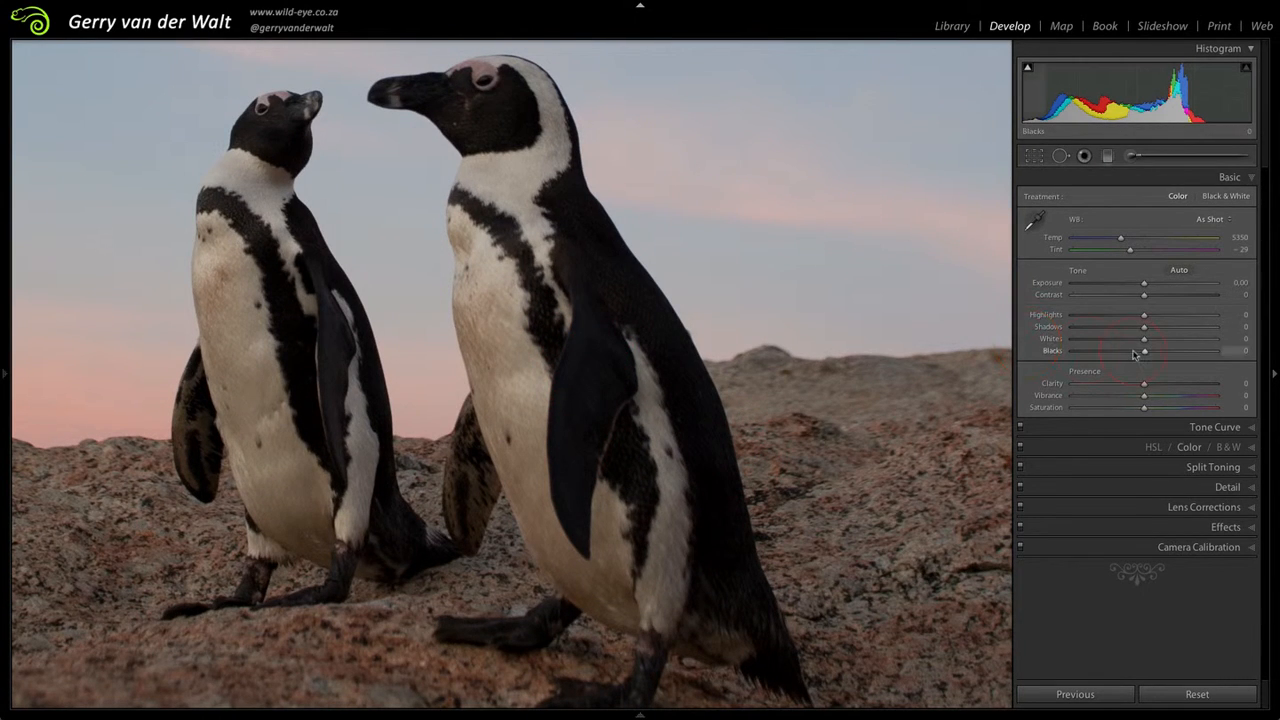
drag(1145, 356, 1057, 357)
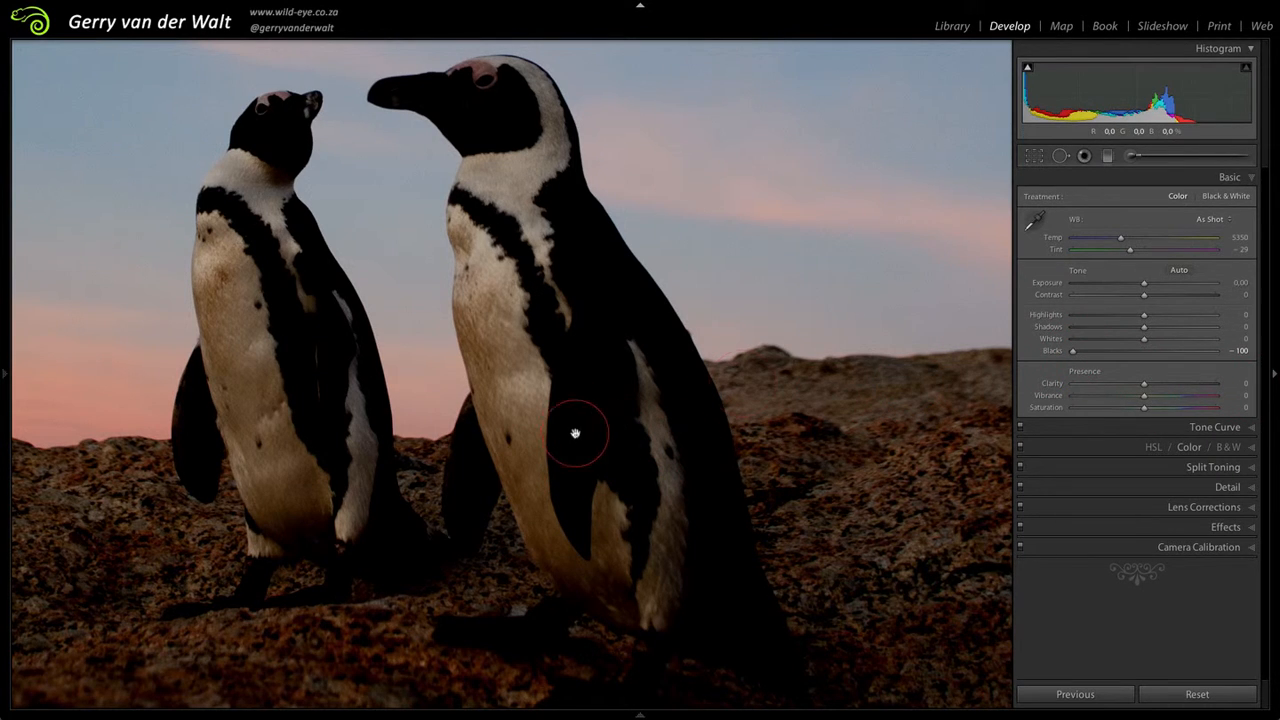
drag(1075, 357, 1262, 352)
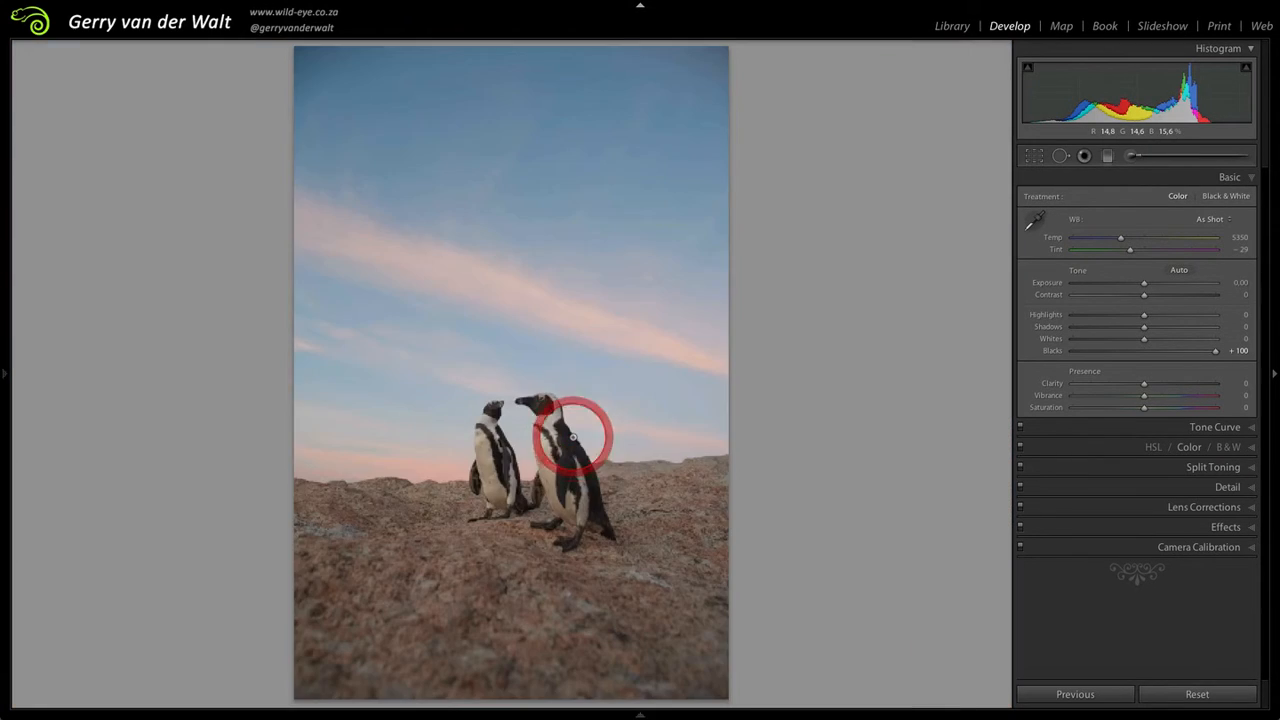
click(574, 436)
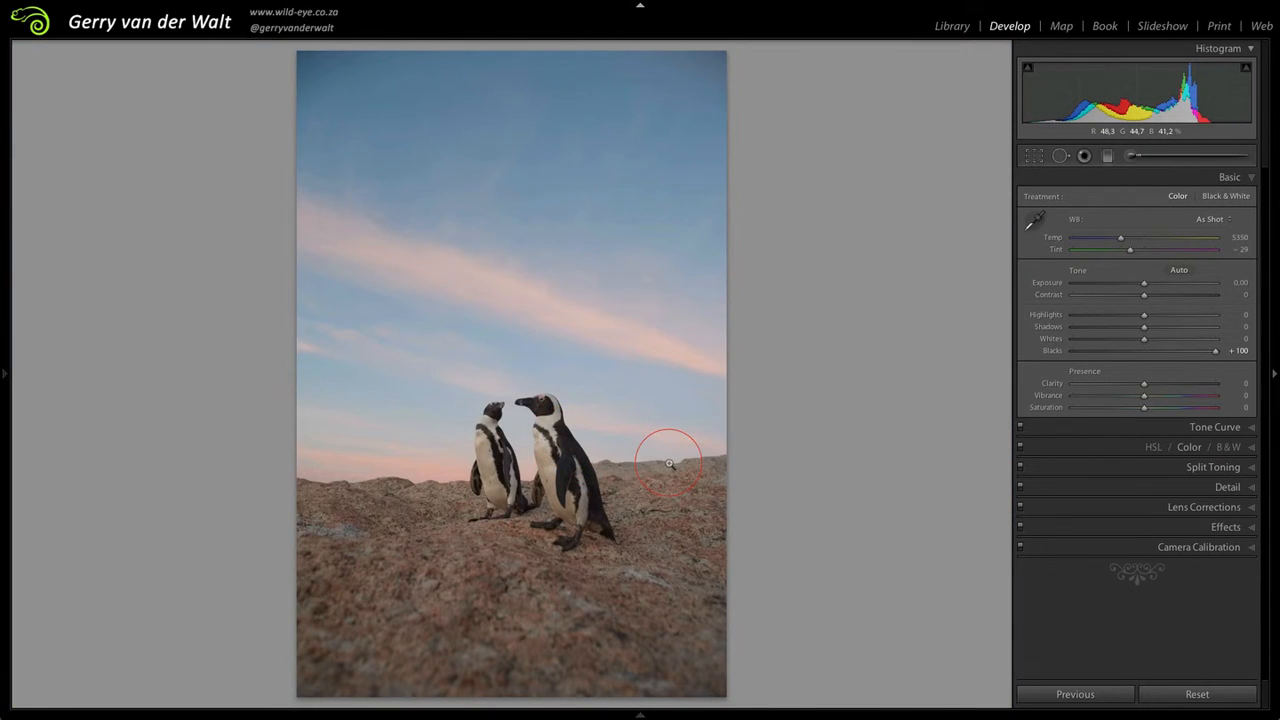
double_click(1216, 354)
click(1145, 352)
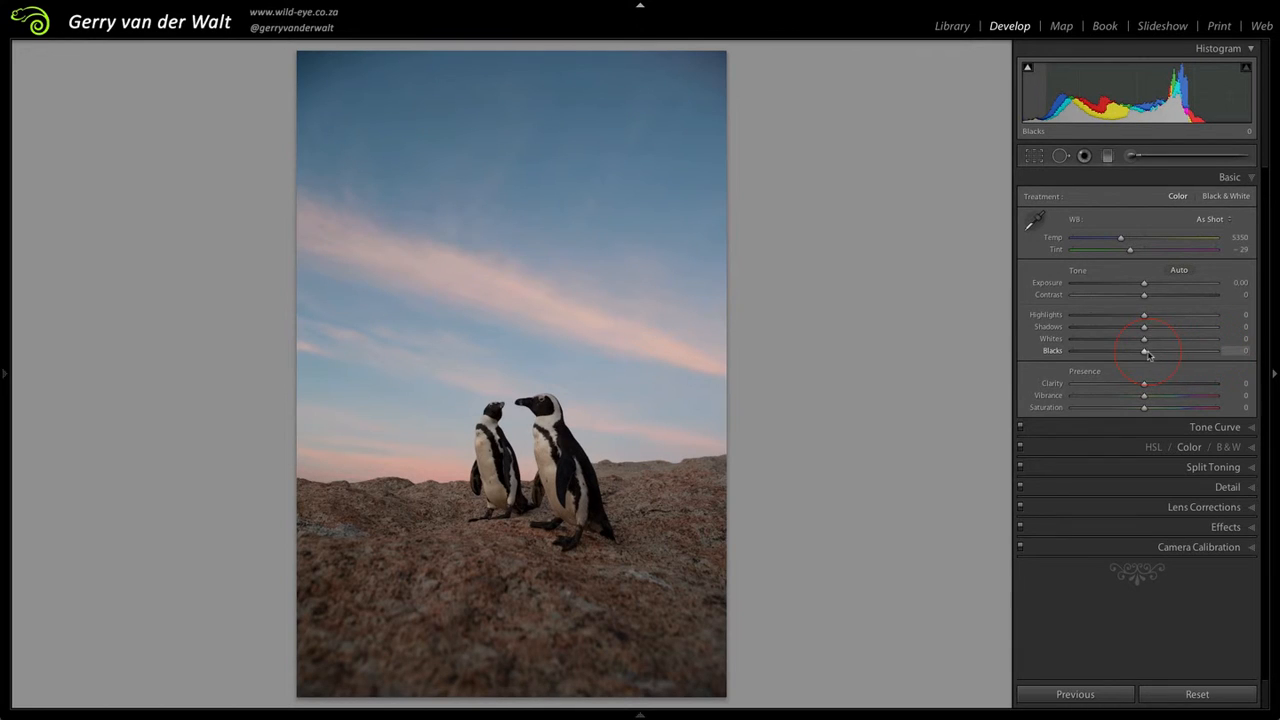
Step: Try the Whites at +99 and -100 with the penguins' heads in close-up, and reset them to default
click(543, 425)
drag(543, 425, 545, 440)
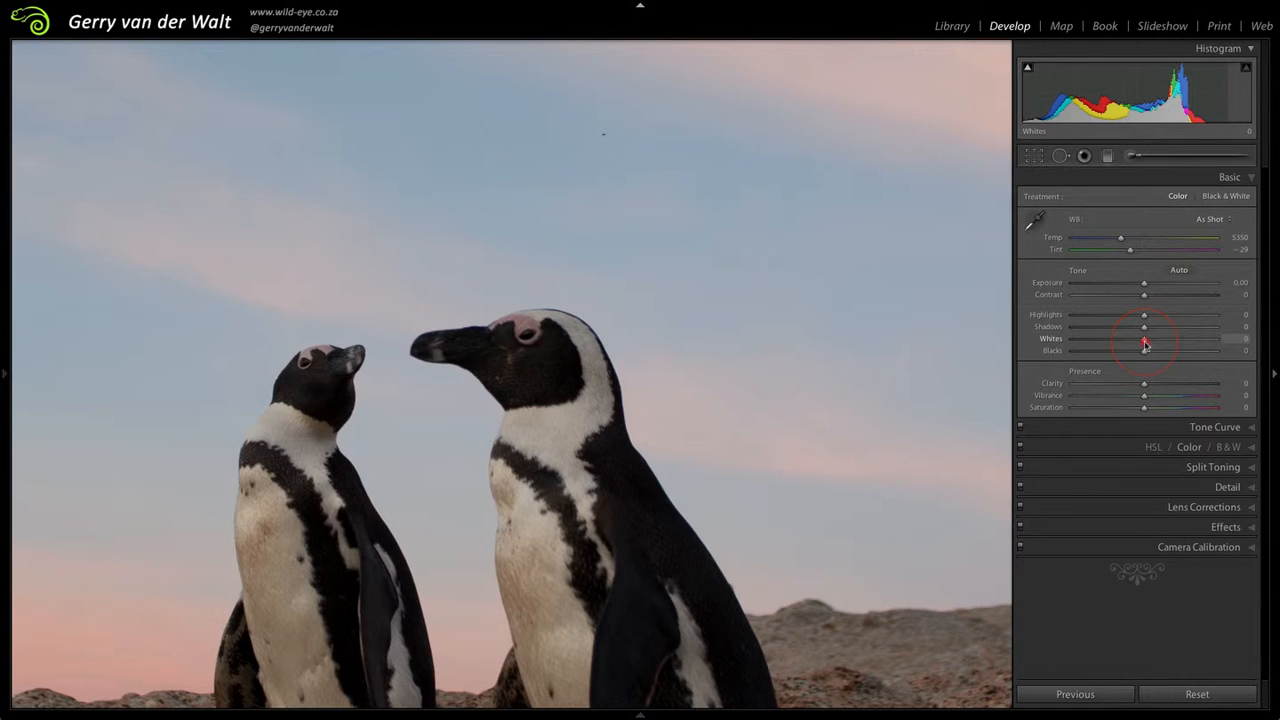
drag(1145, 344, 1215, 344)
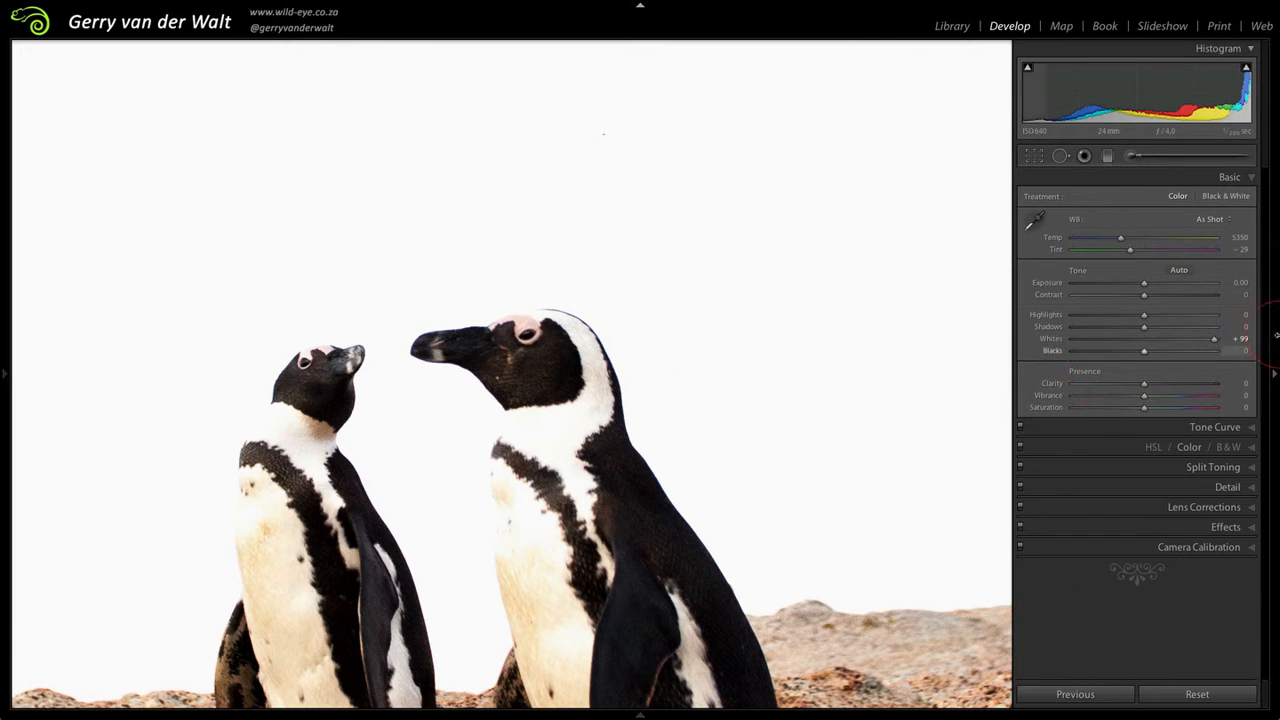
drag(1214, 339, 1072, 339)
click(522, 375)
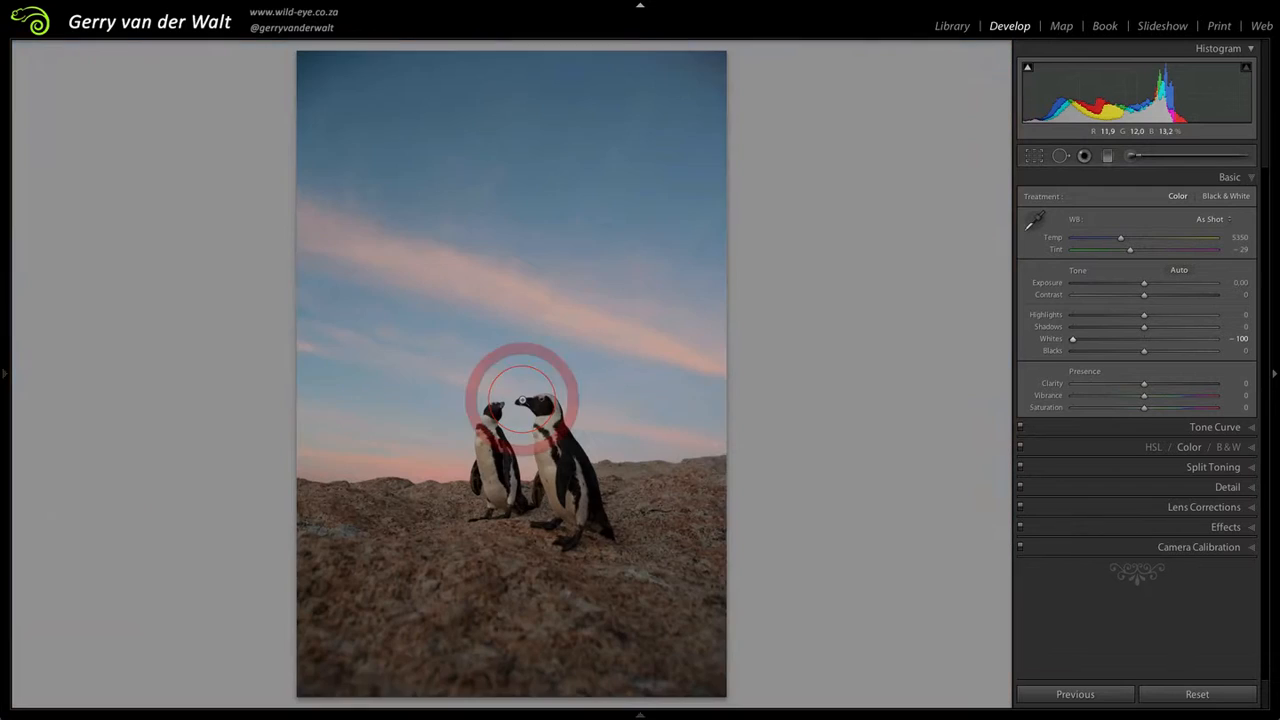
double_click(1073, 341)
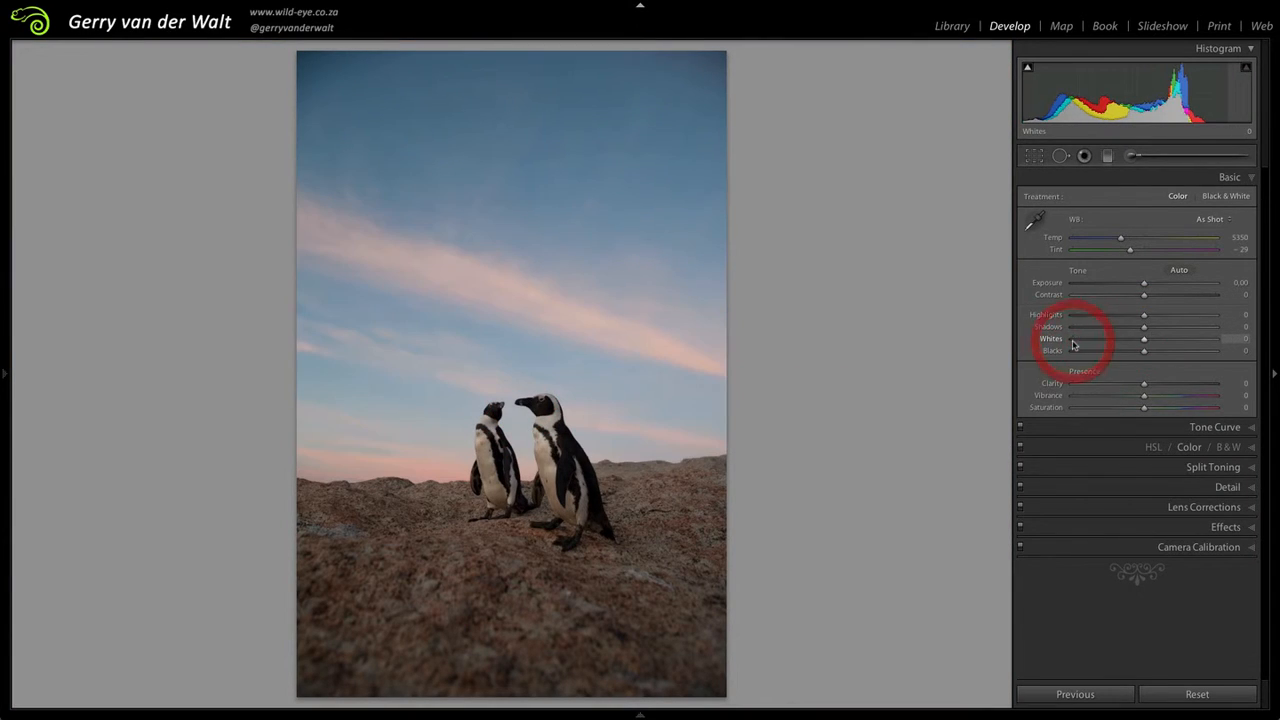
Step: Let the program set the black and white points automatically, giving Blacks -20 and Whites +38
drag(1145, 353, 1145, 355)
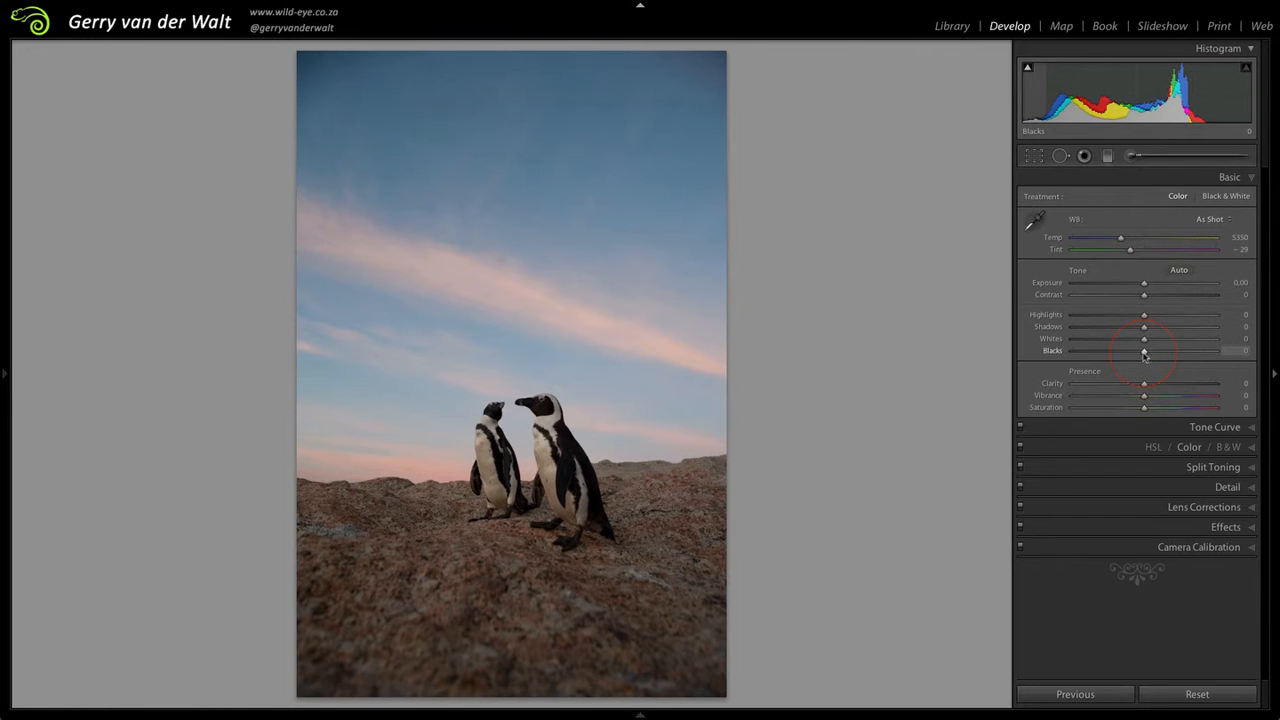
key(shift)
shift+double_click(1146, 353)
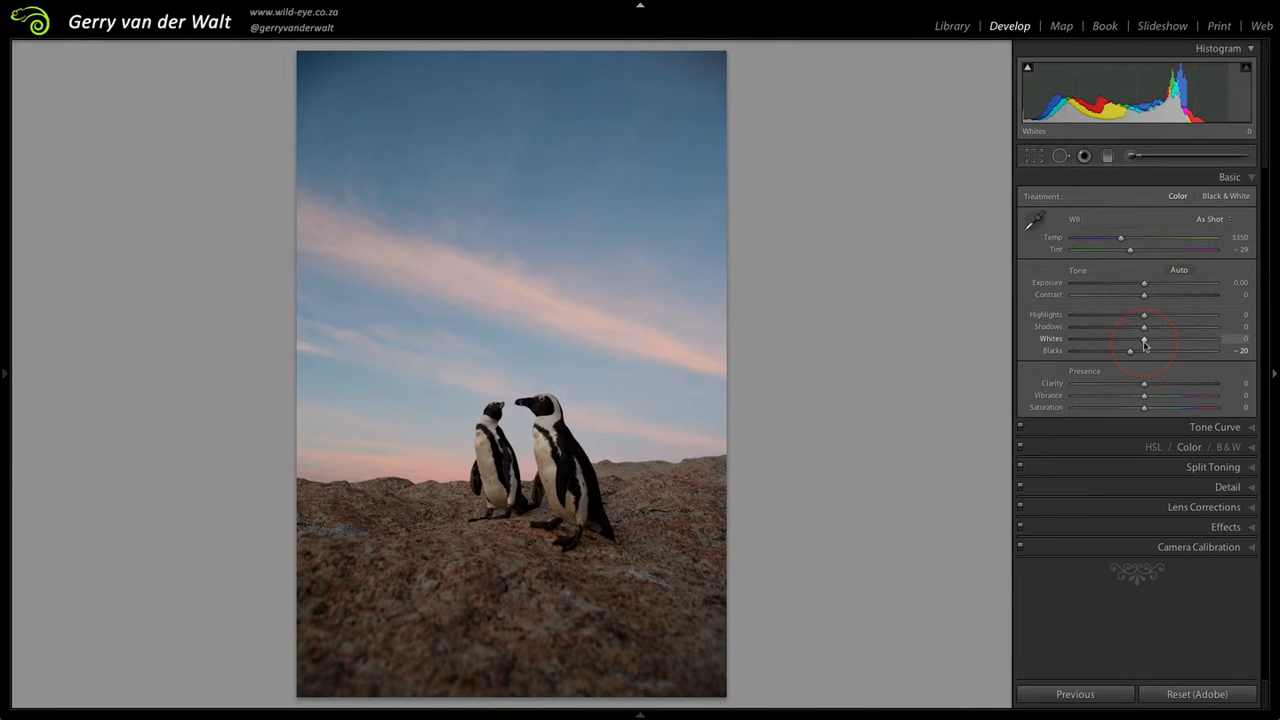
shift+double_click(1145, 340)
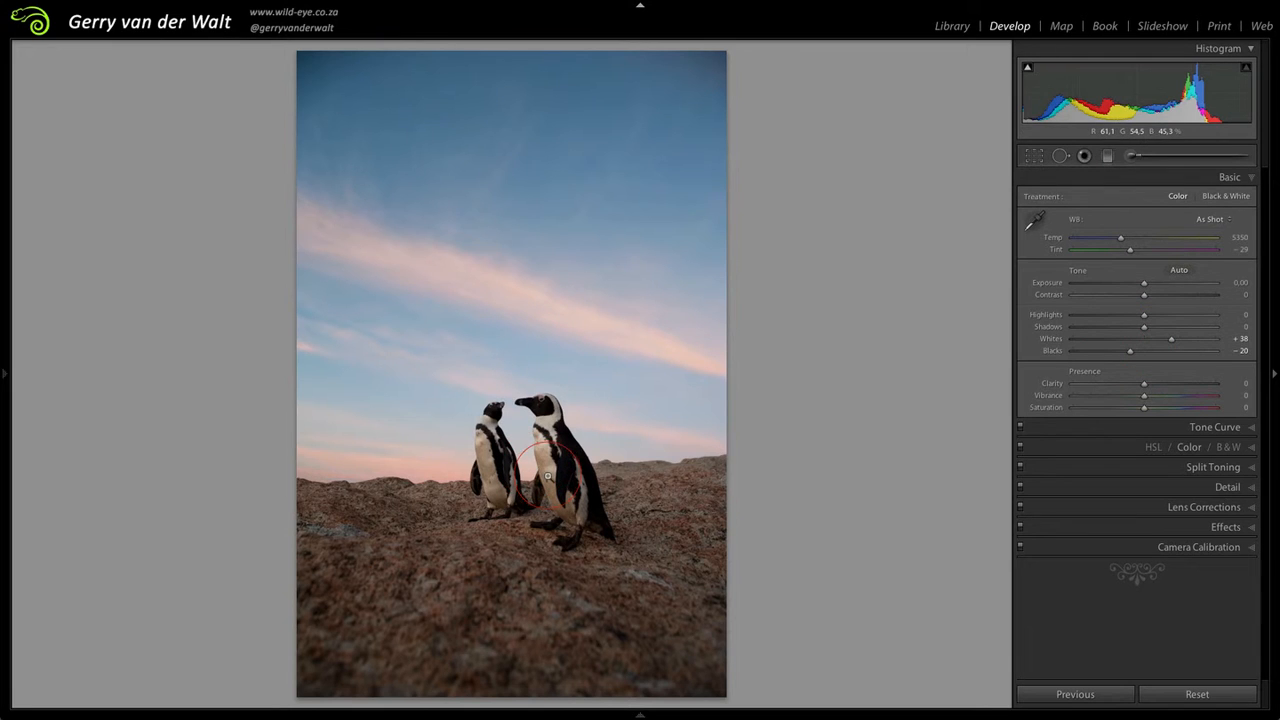
Step: Try fine-tuning the Blacks to -13 and the Whites to +48 in close-up, and reset both to default
click(543, 432)
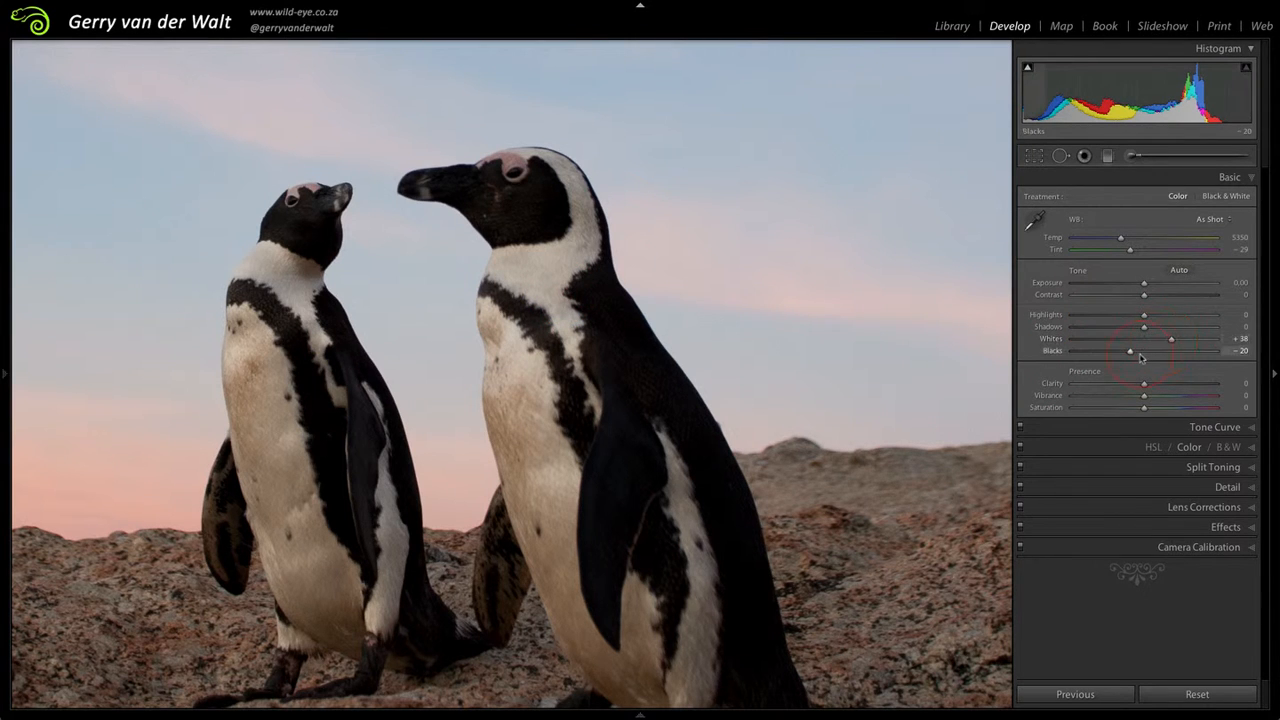
drag(1131, 351, 1178, 339)
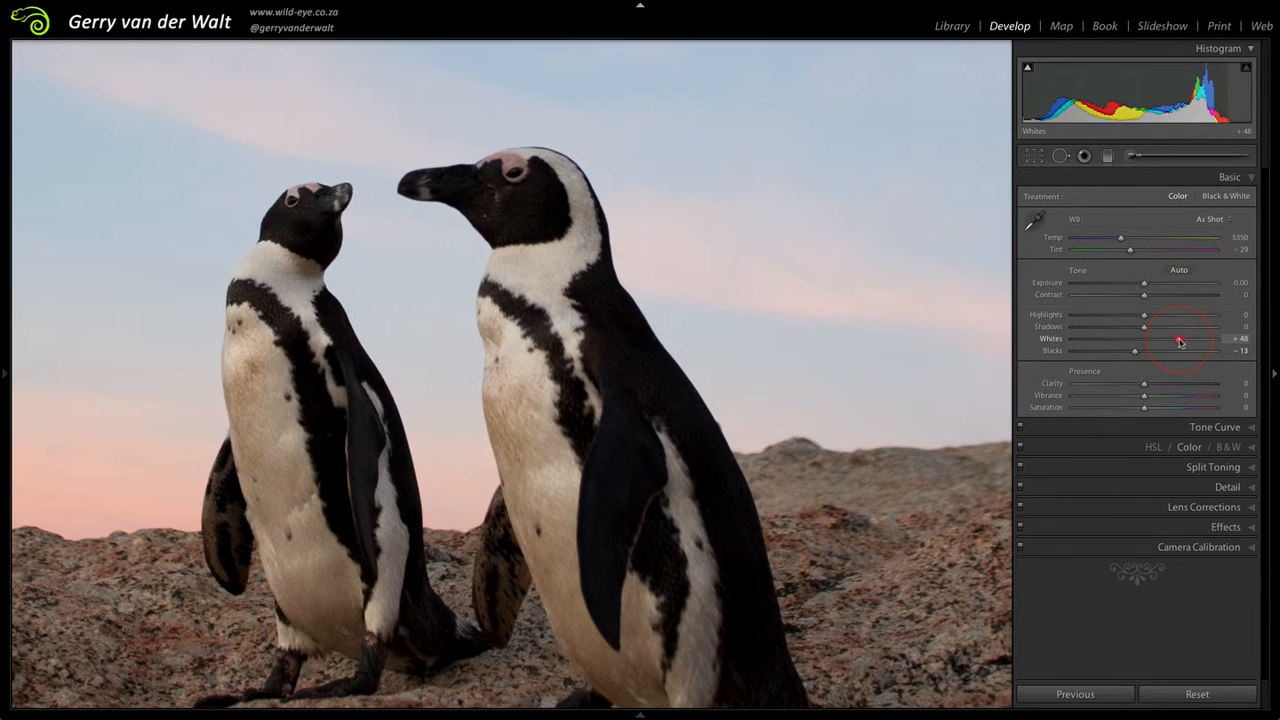
click(607, 398)
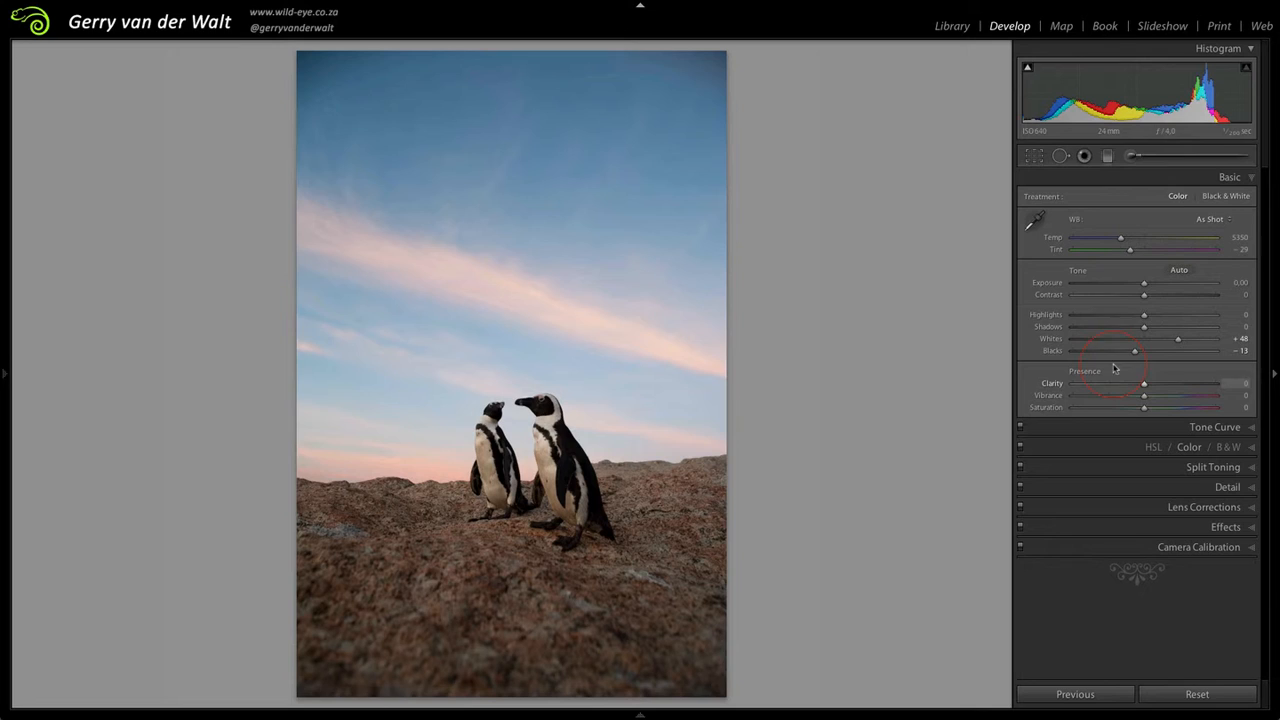
double_click(1178, 339)
double_click(1136, 353)
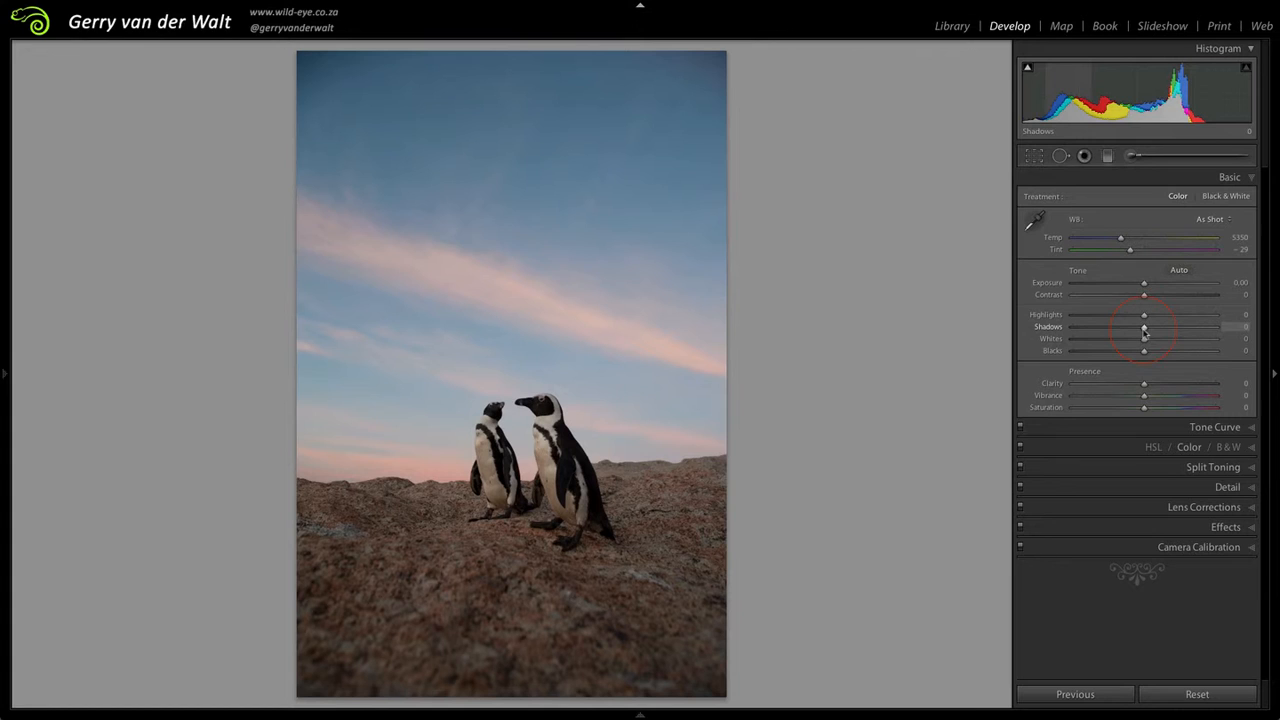
Step: Raise the Shadows to +68 to lighten the dark feathers, checking the penguins' heads in close-up
click(515, 403)
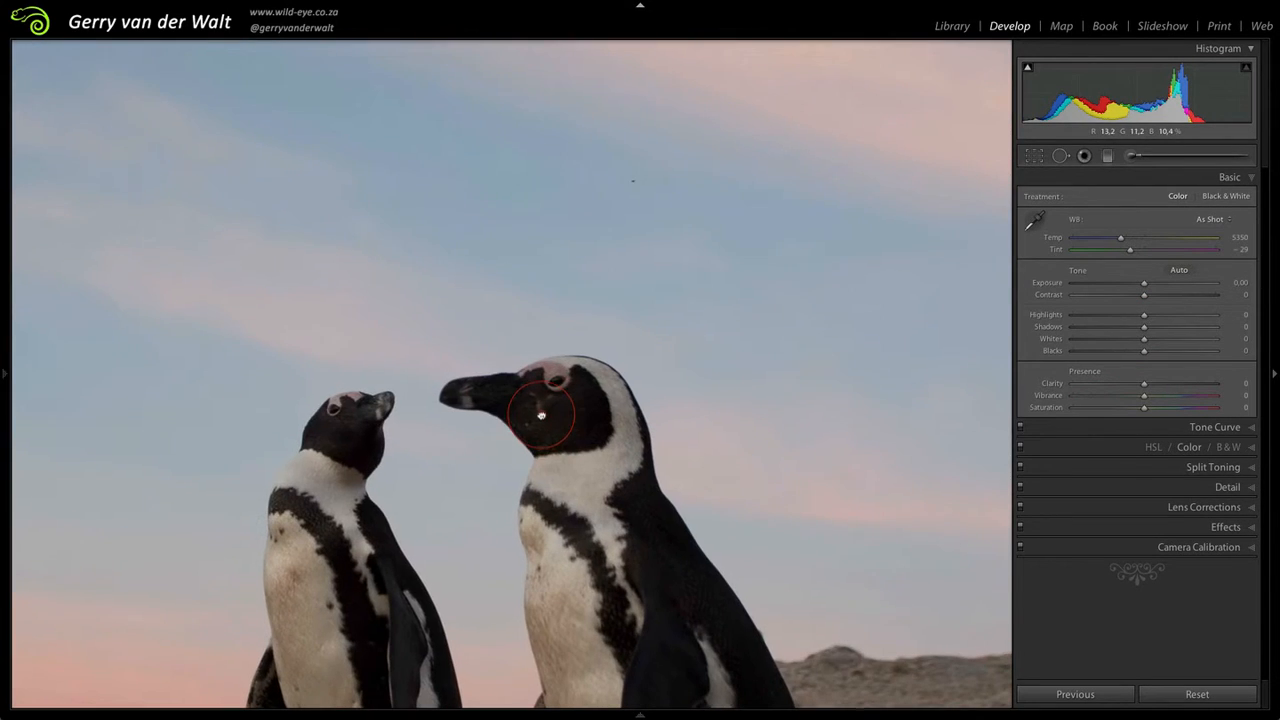
click(1145, 328)
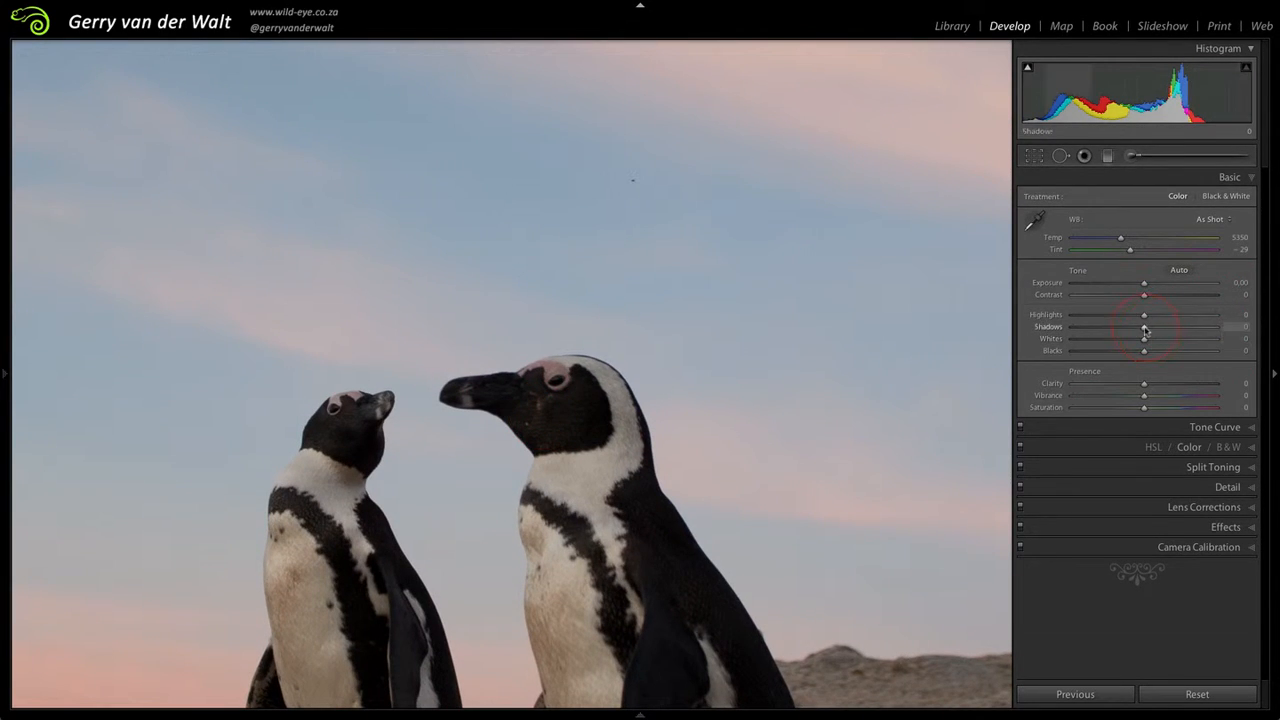
drag(1145, 331, 1192, 328)
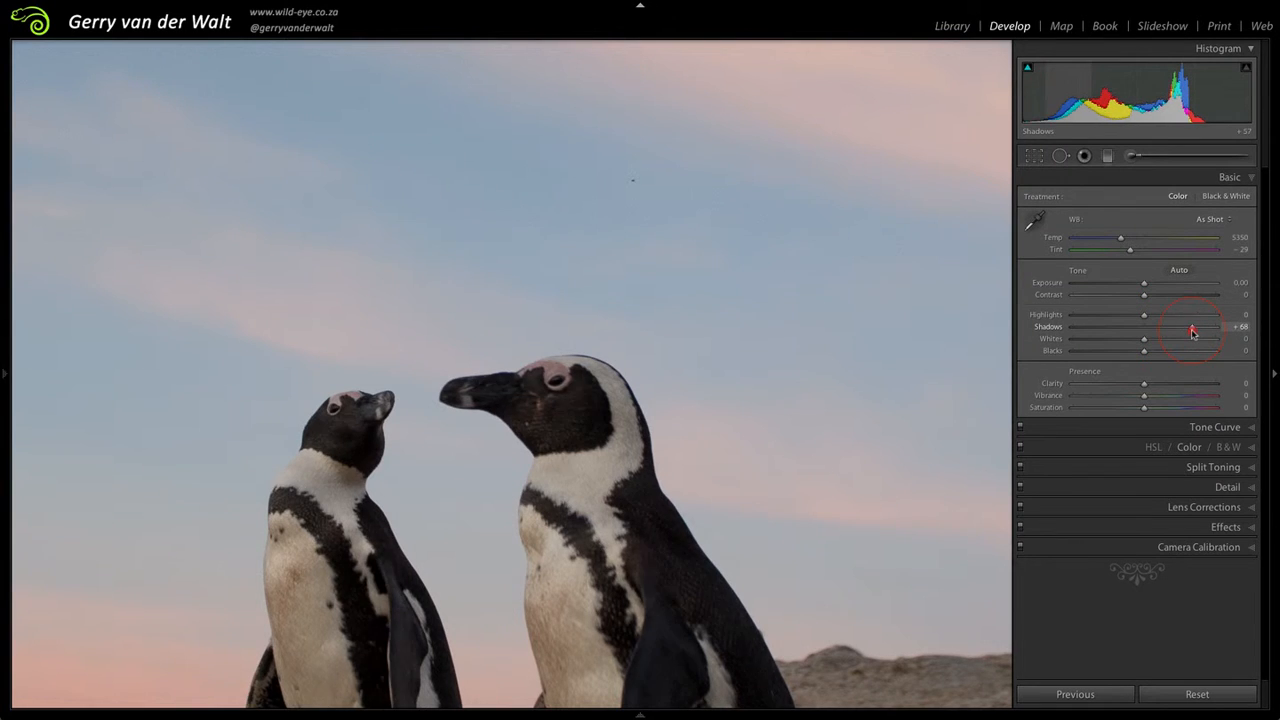
click(532, 367)
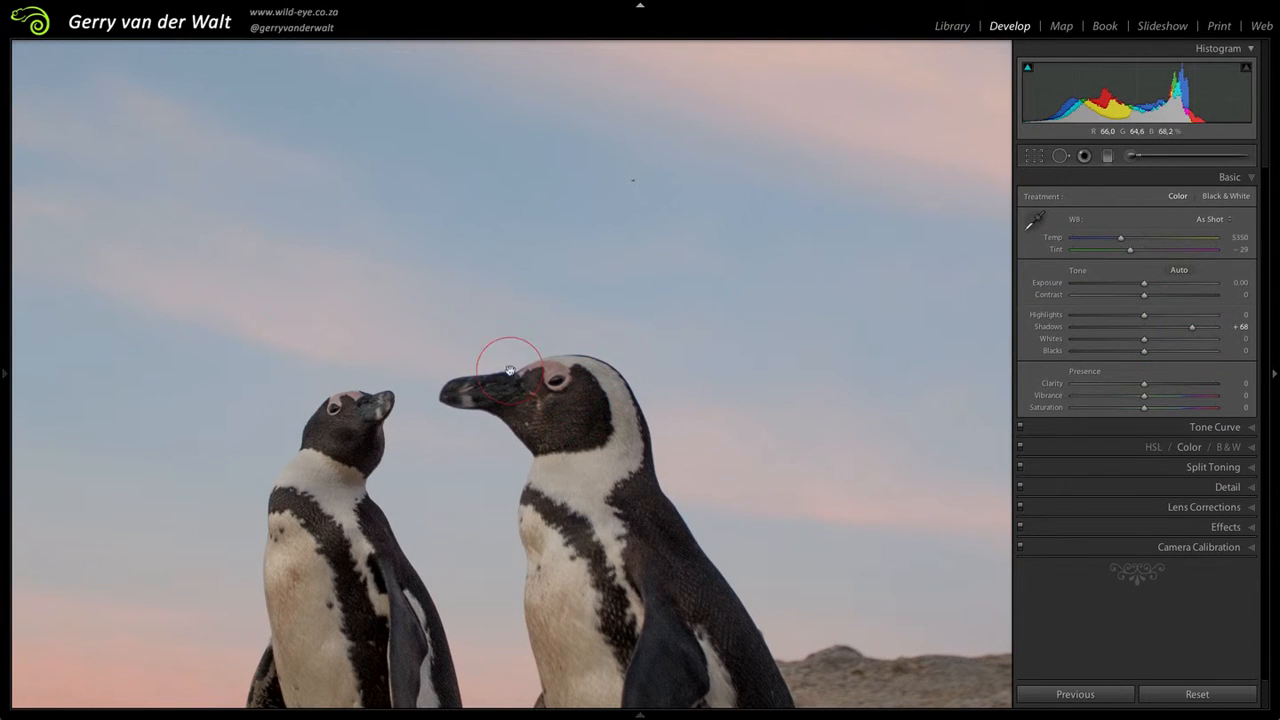
Step: Return the Shadows to their default value of 0 and show the whole penguin photo again
click(1199, 333)
drag(1199, 333, 1144, 323)
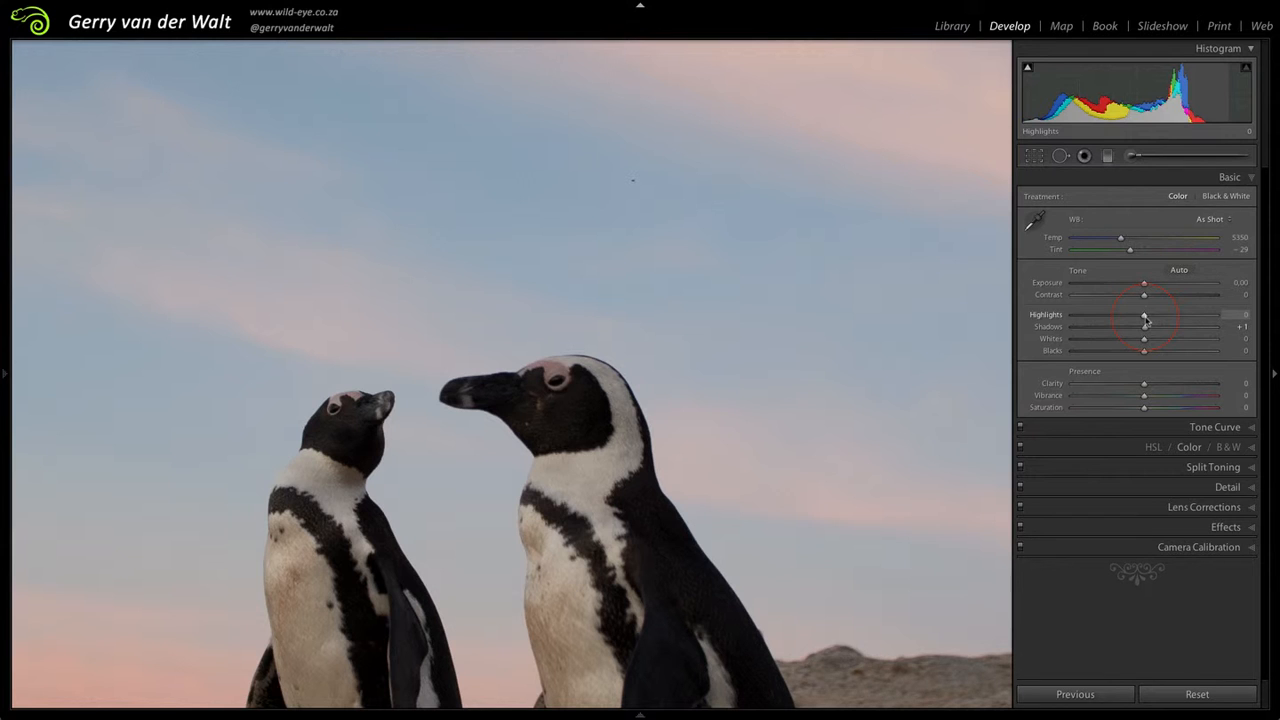
mouse_move(1146, 320)
mouse_down()
mouse_move(1212, 320)
mouse_move(1103, 320)
mouse_move(1234, 323)
mouse_move(1063, 325)
mouse_move(1144, 327)
mouse_up()
click(622, 393)
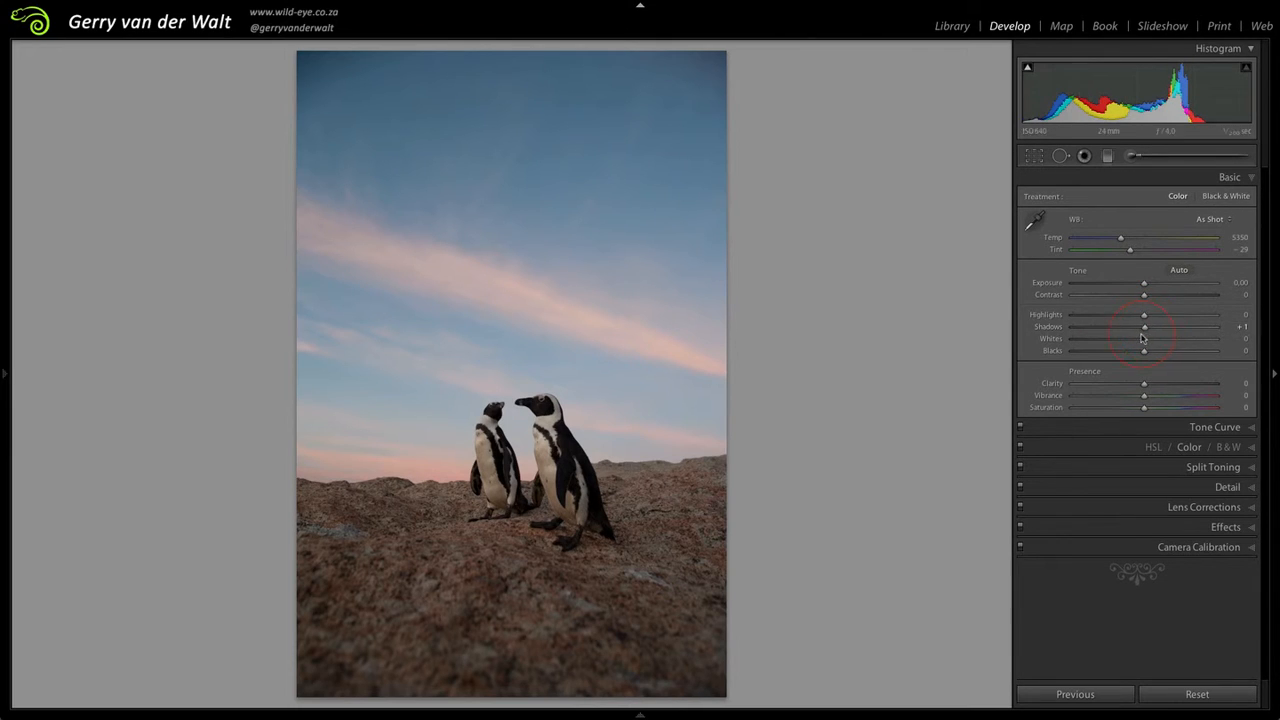
double_click(1145, 329)
Step: Try the Contrast at -100 on the whole photo, and bring it back to +3
drag(1145, 296, 1063, 296)
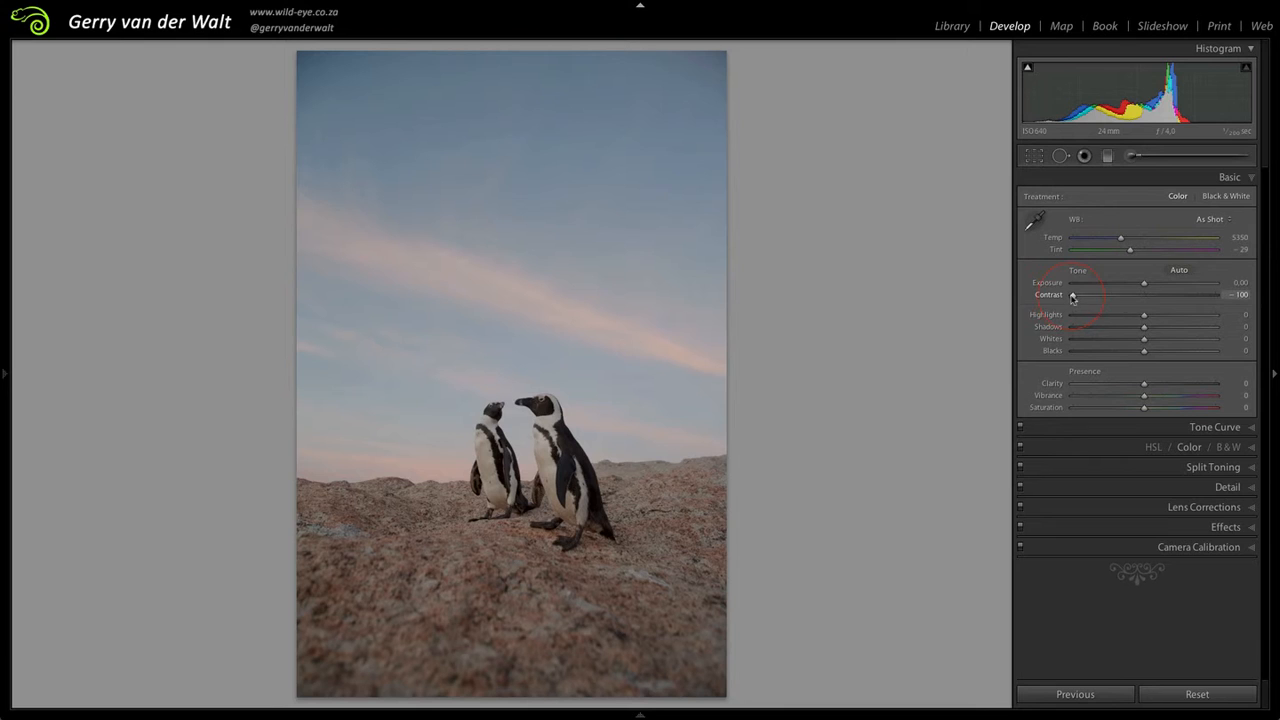
drag(1072, 297, 1146, 300)
Step: Try the Clarity at -100 and towards its positive extreme on the whole photo, and return it to 0
click(1143, 385)
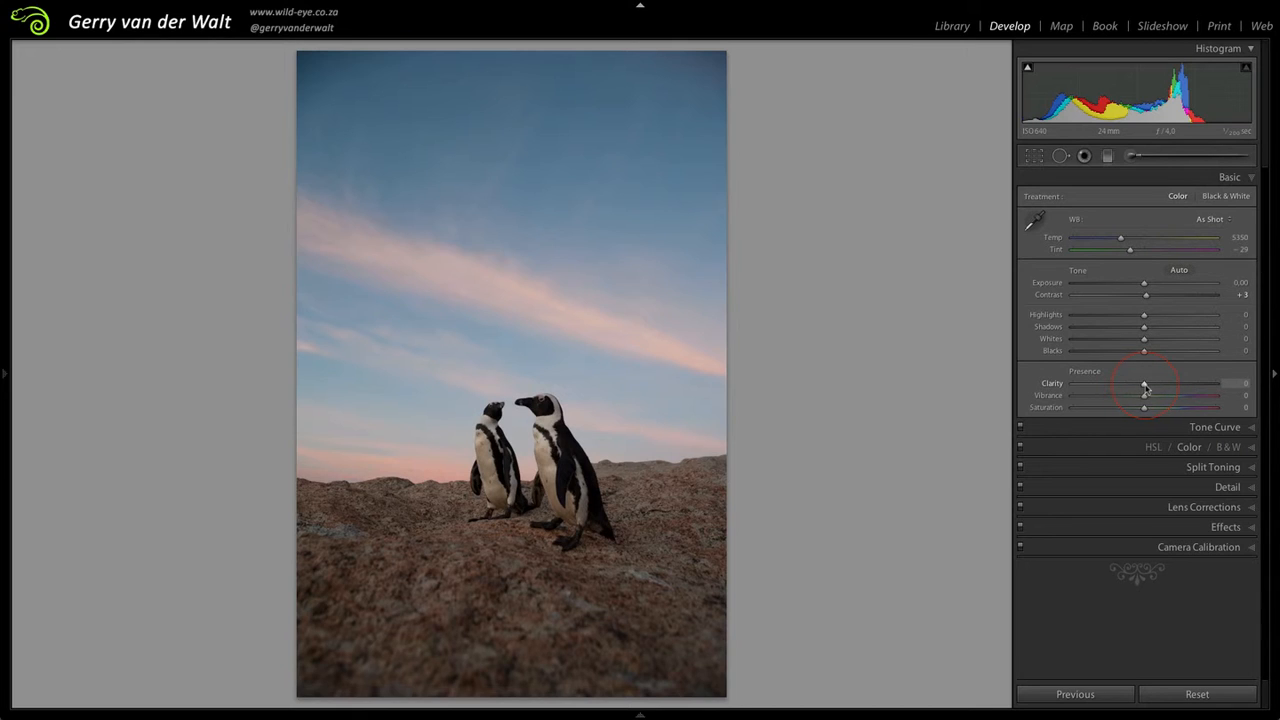
drag(1146, 387, 1057, 388)
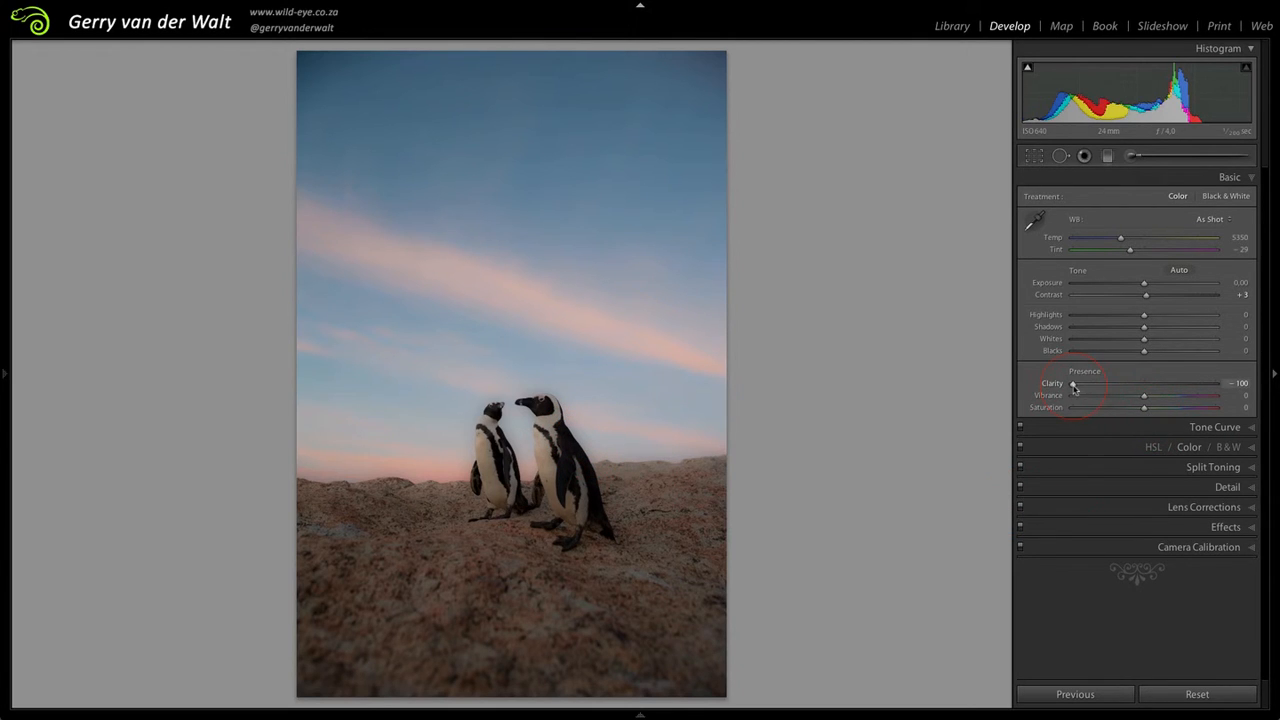
drag(1073, 388, 1245, 393)
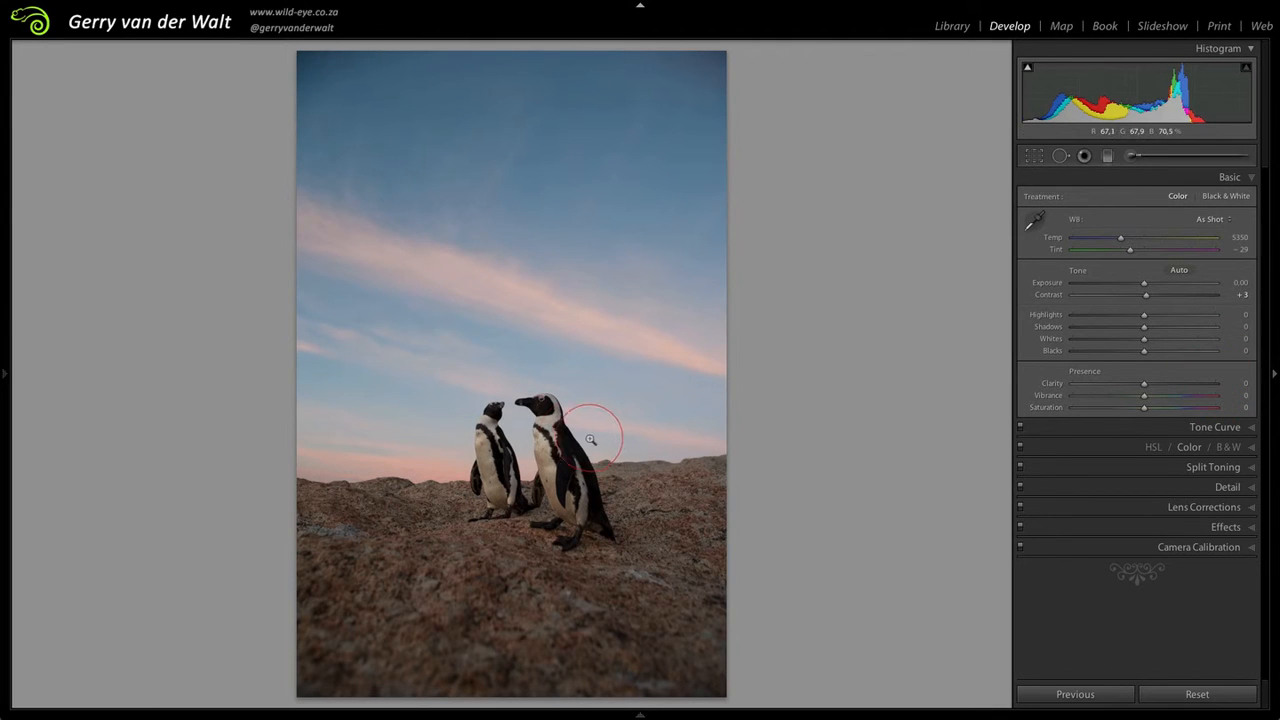
Step: Try the Clarity at +38 and +24 with the penguins' heads in close-up, compare the whole photo, and reset it to default
click(538, 413)
click(1145, 388)
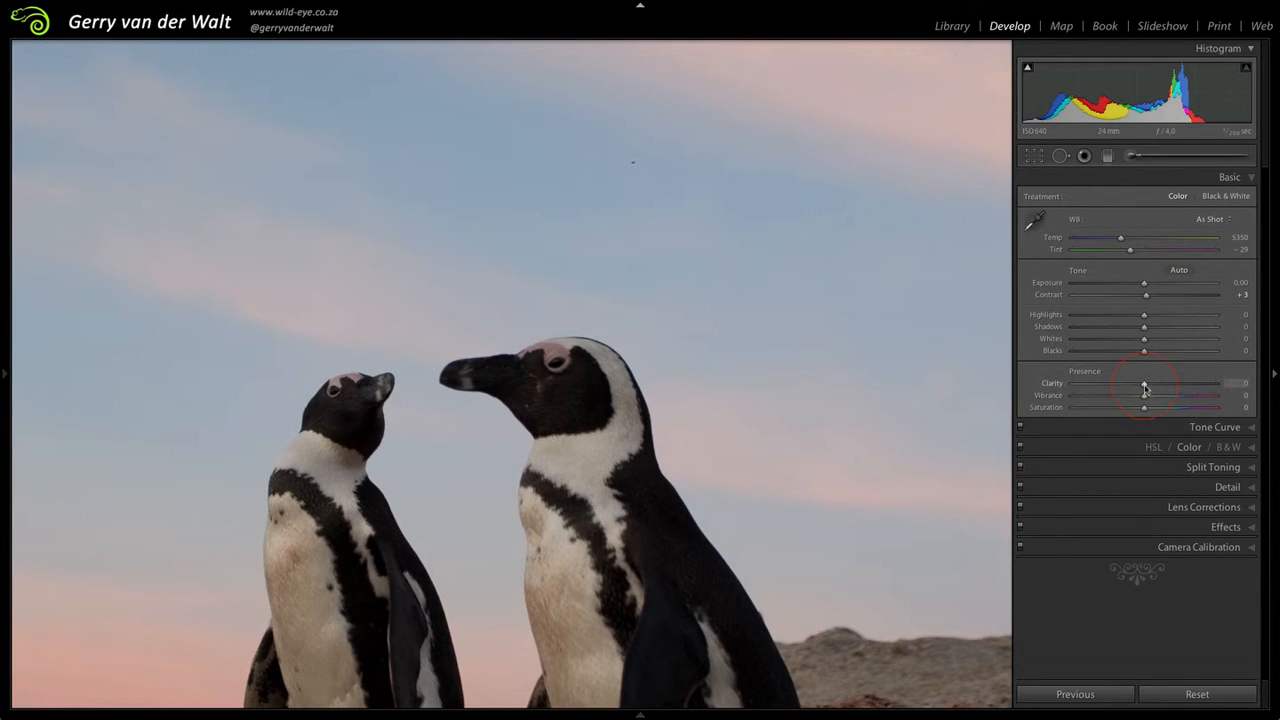
drag(1145, 388, 1173, 388)
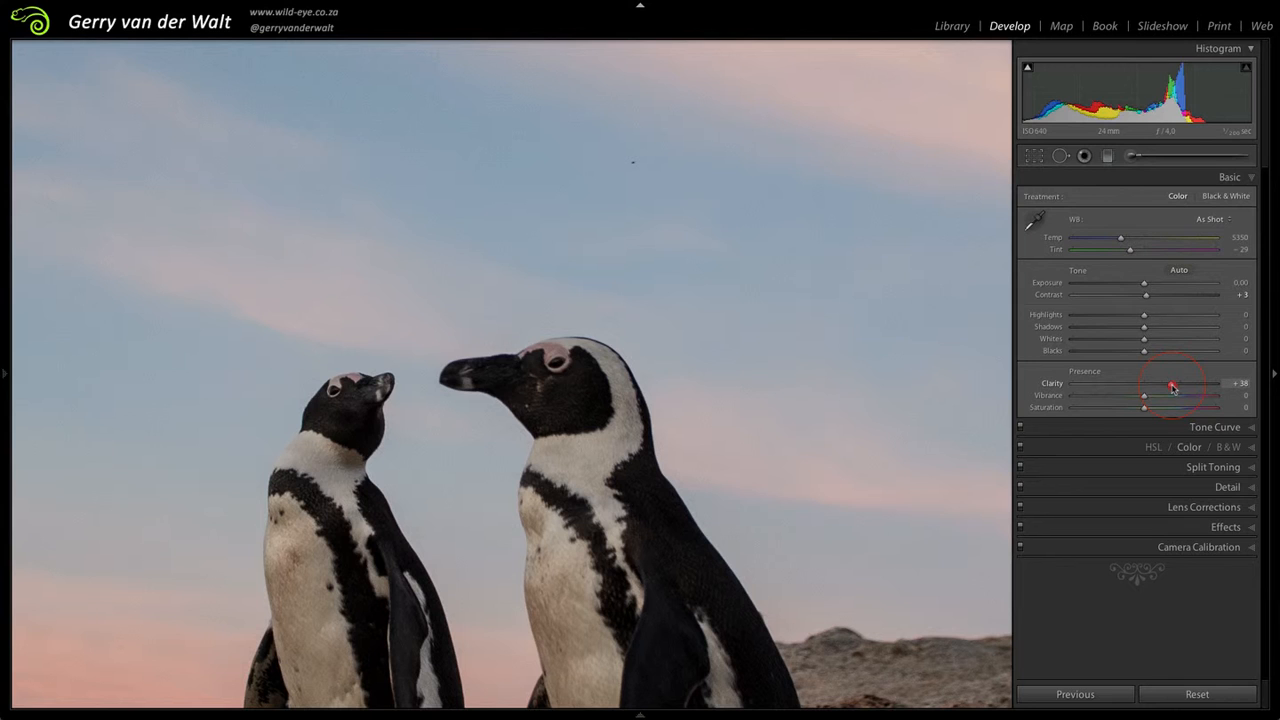
mouse_move(1173, 388)
mouse_down()
mouse_move(1128, 388)
mouse_move(1163, 389)
mouse_up()
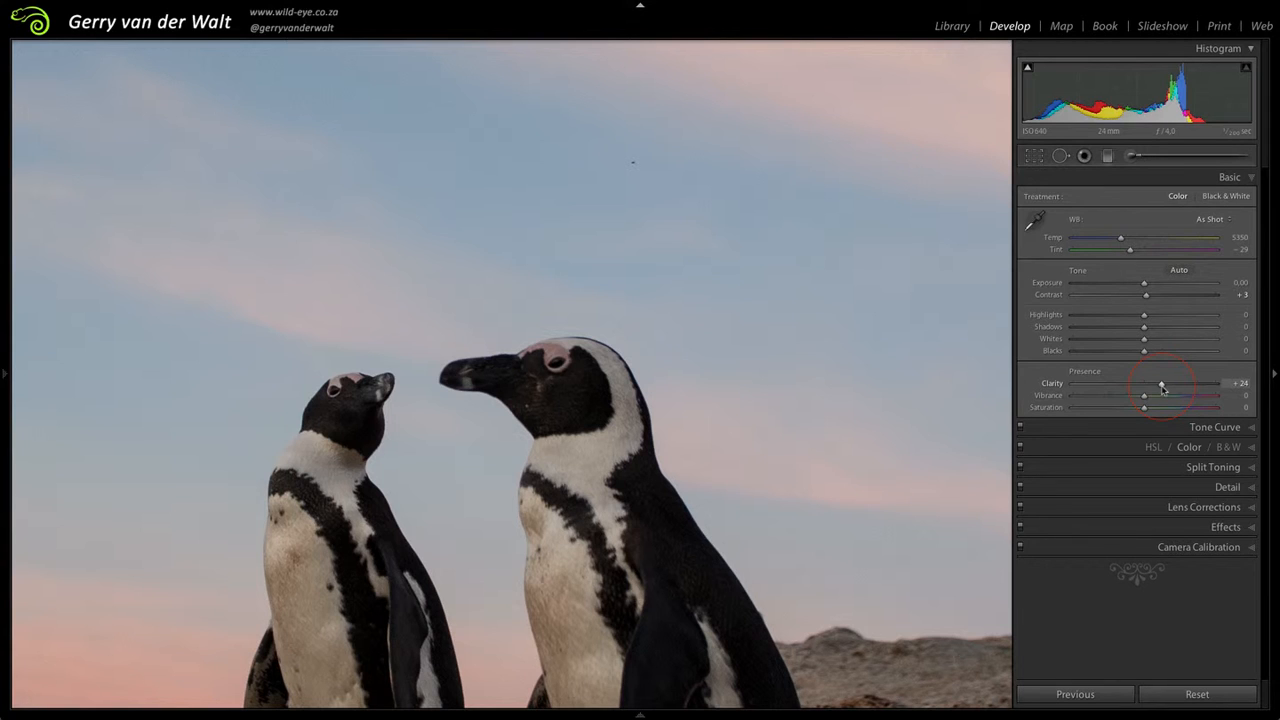
click(626, 417)
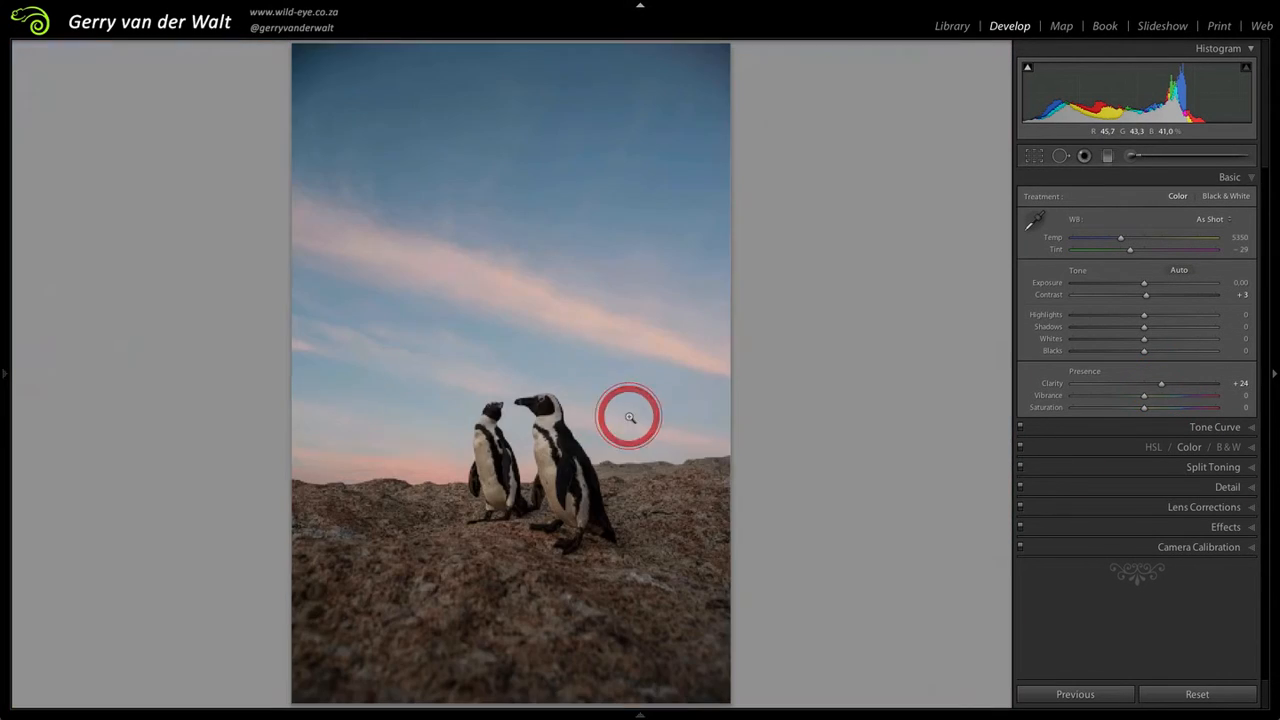
double_click(1162, 388)
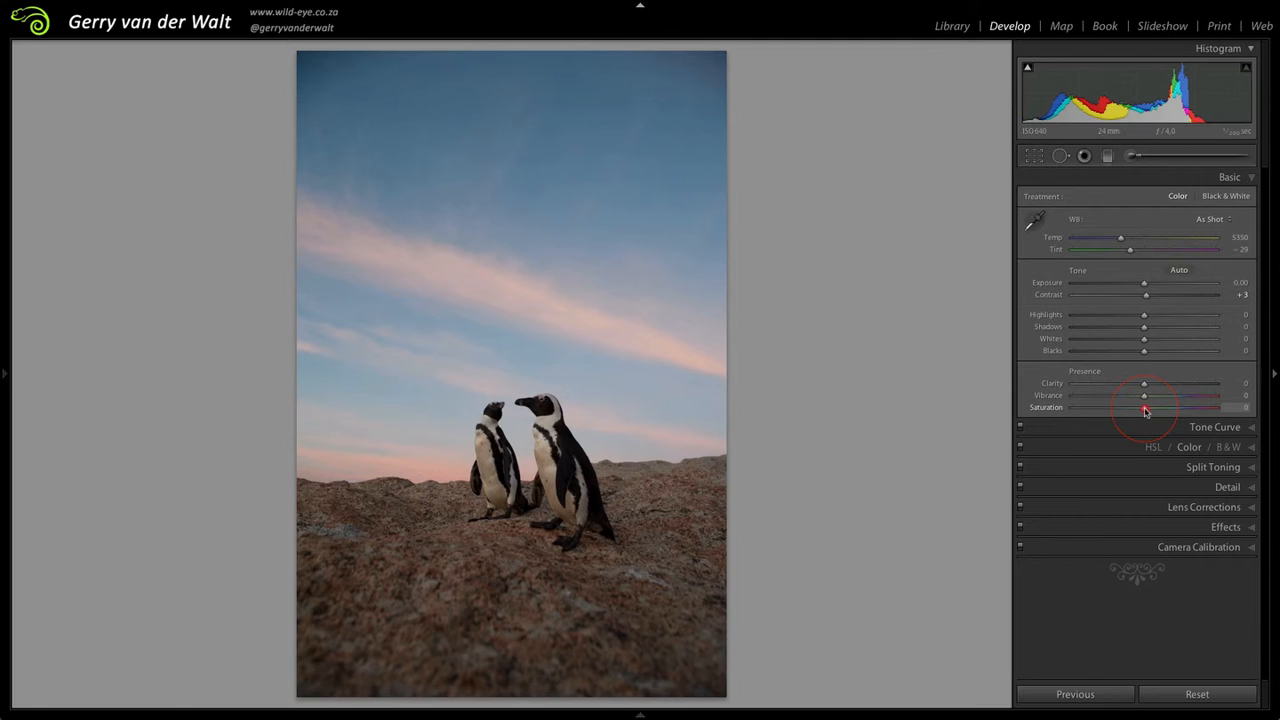
Step: Try the Saturation at +100 and -100 and the Vibrance at +100, returning them to 0 and +2
drag(1145, 410, 1229, 414)
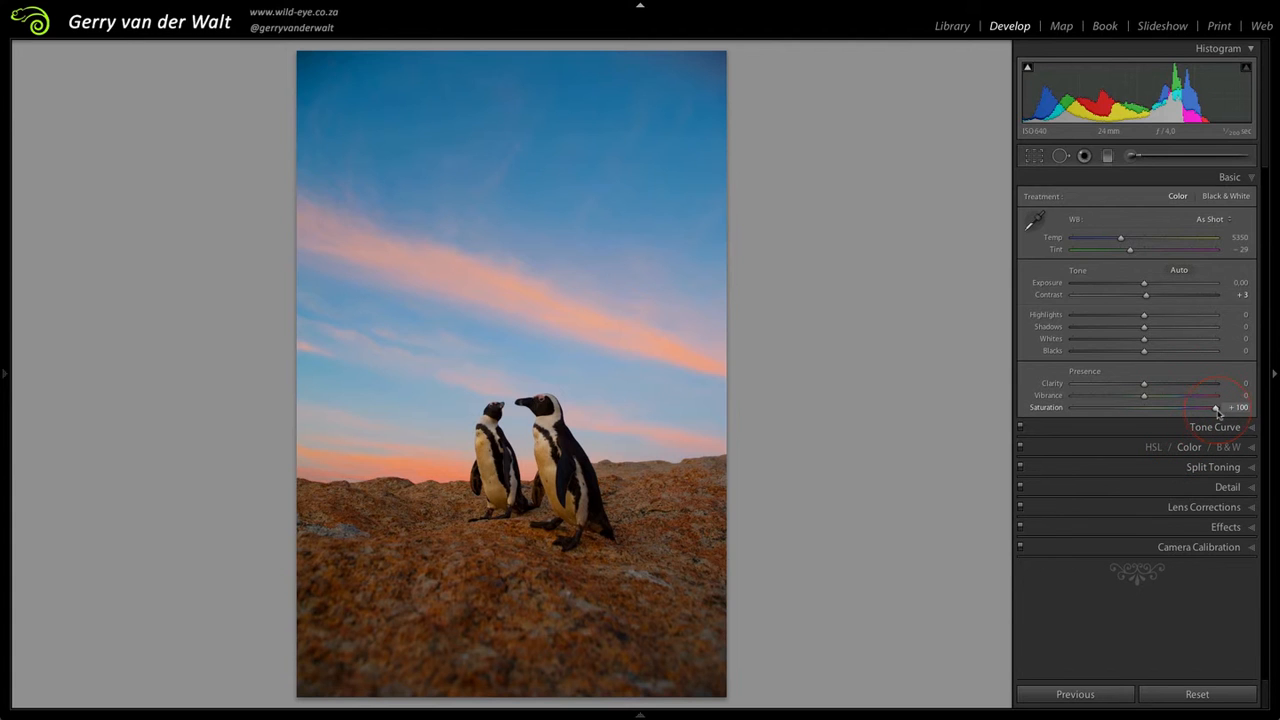
drag(1218, 409, 1053, 410)
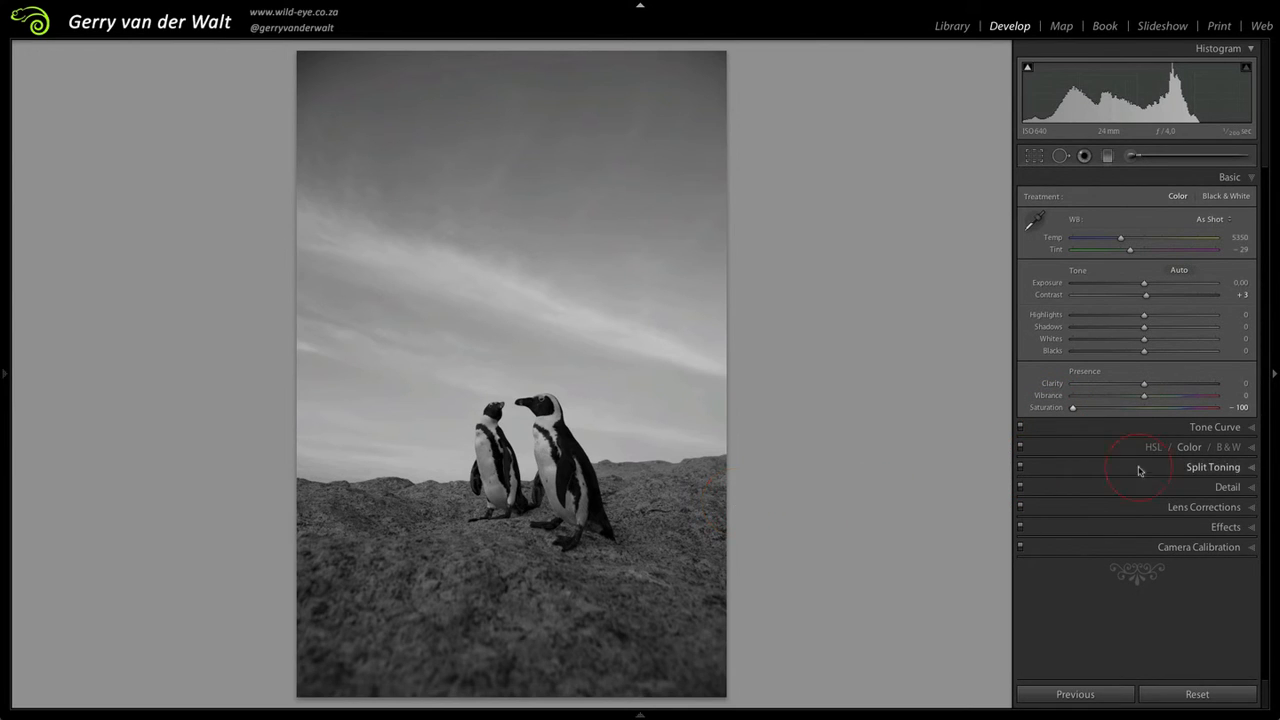
drag(1073, 411, 1143, 411)
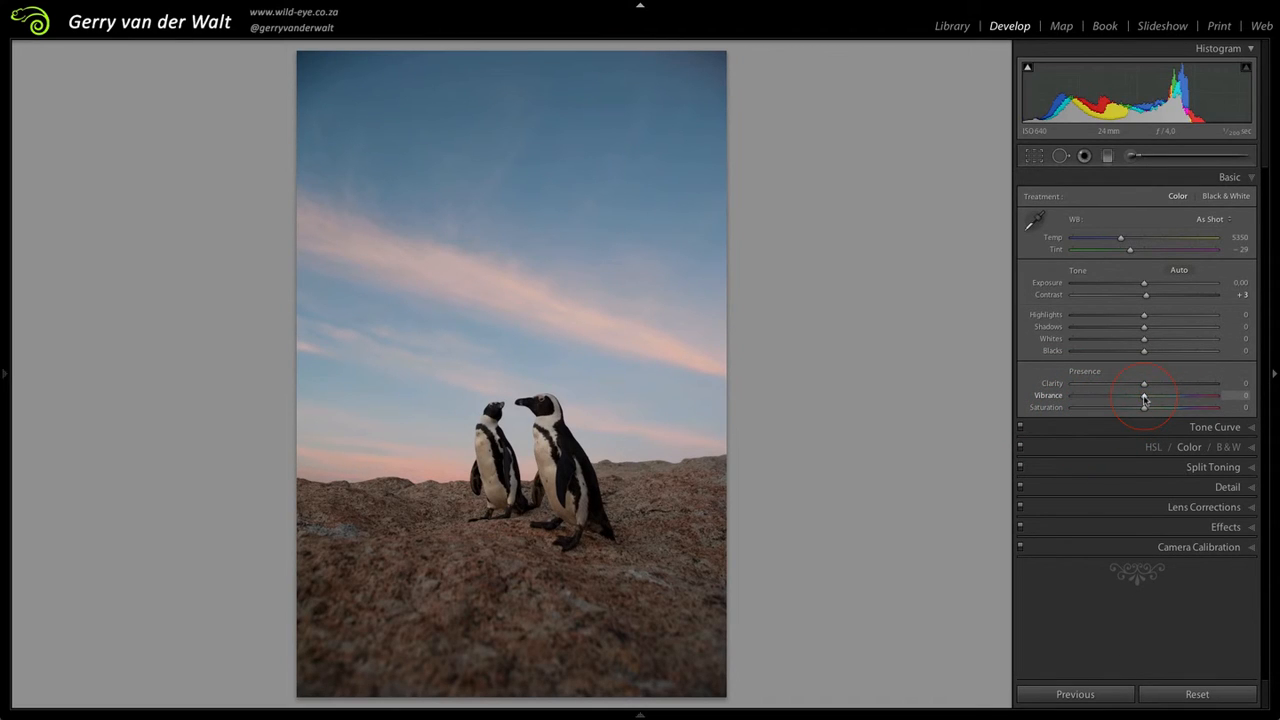
drag(1145, 400, 1219, 401)
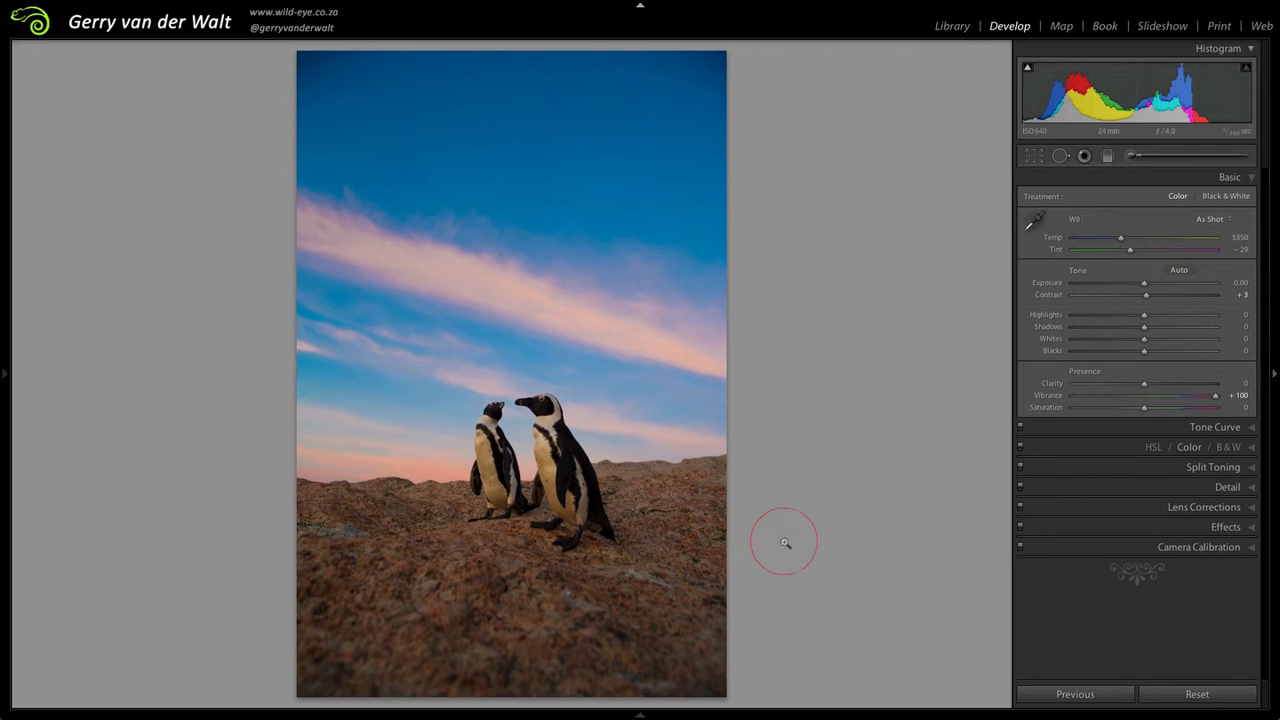
drag(1220, 398, 1146, 400)
Step: Try a Vibrance of +21 with a Saturation of +10 in close-up and on the whole photo, and reset both to default
drag(591, 465, 782, 481)
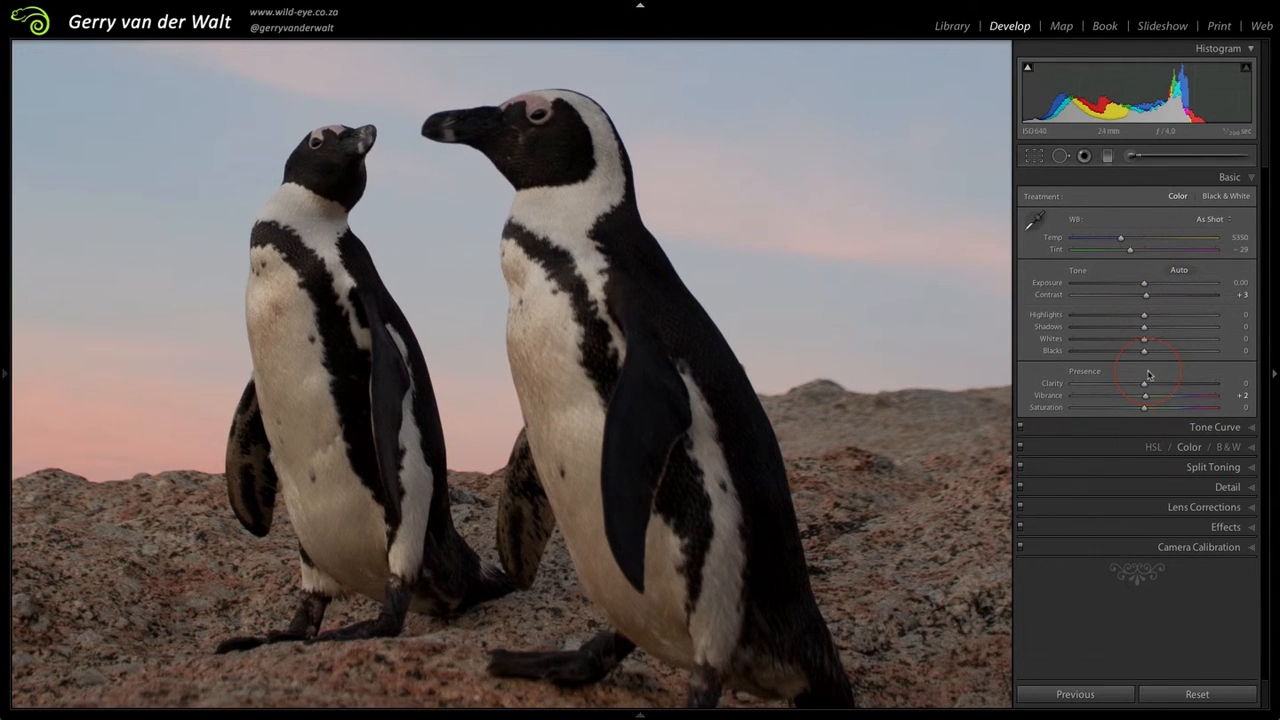
drag(1145, 396, 1161, 403)
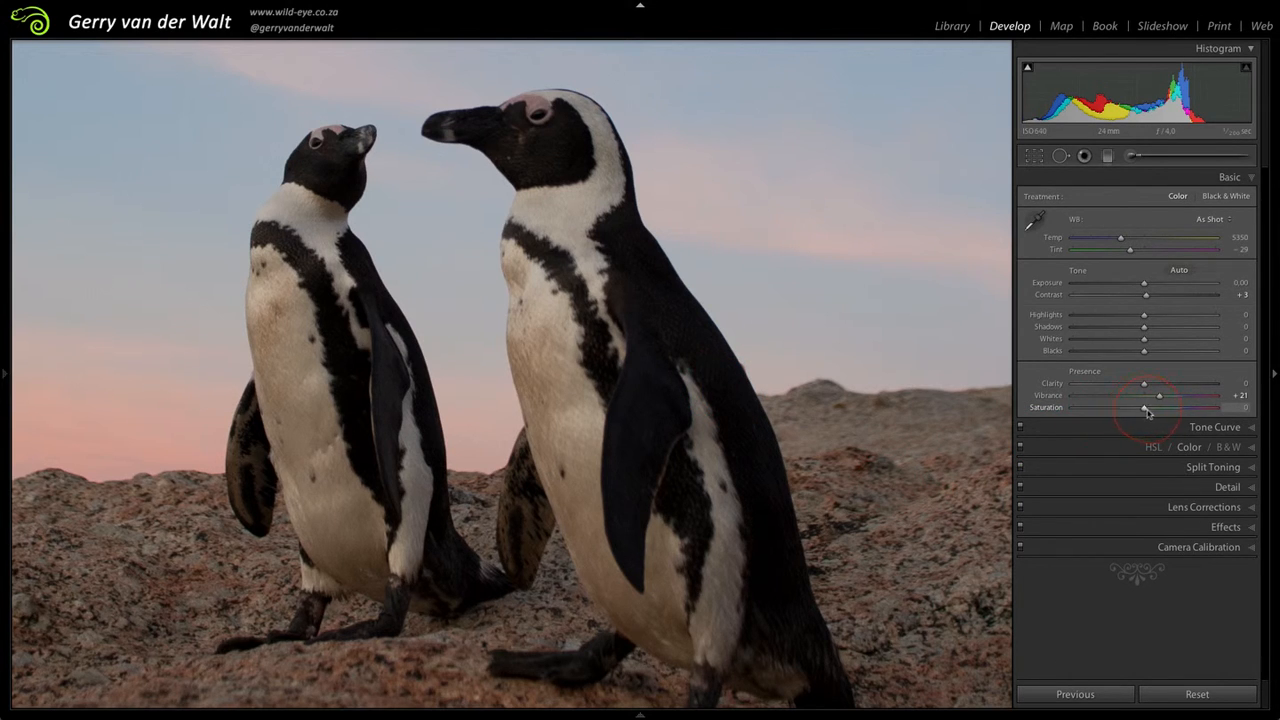
drag(1147, 411, 1150, 412)
click(622, 398)
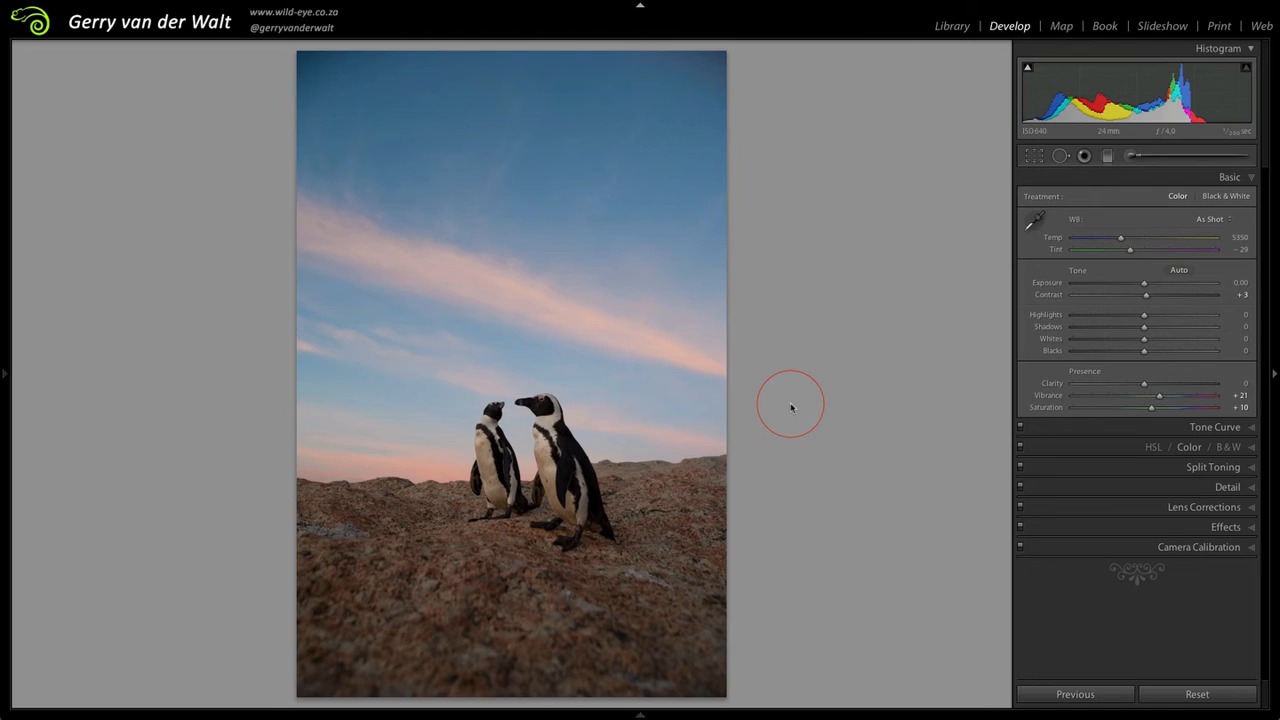
double_click(1160, 396)
double_click(1153, 409)
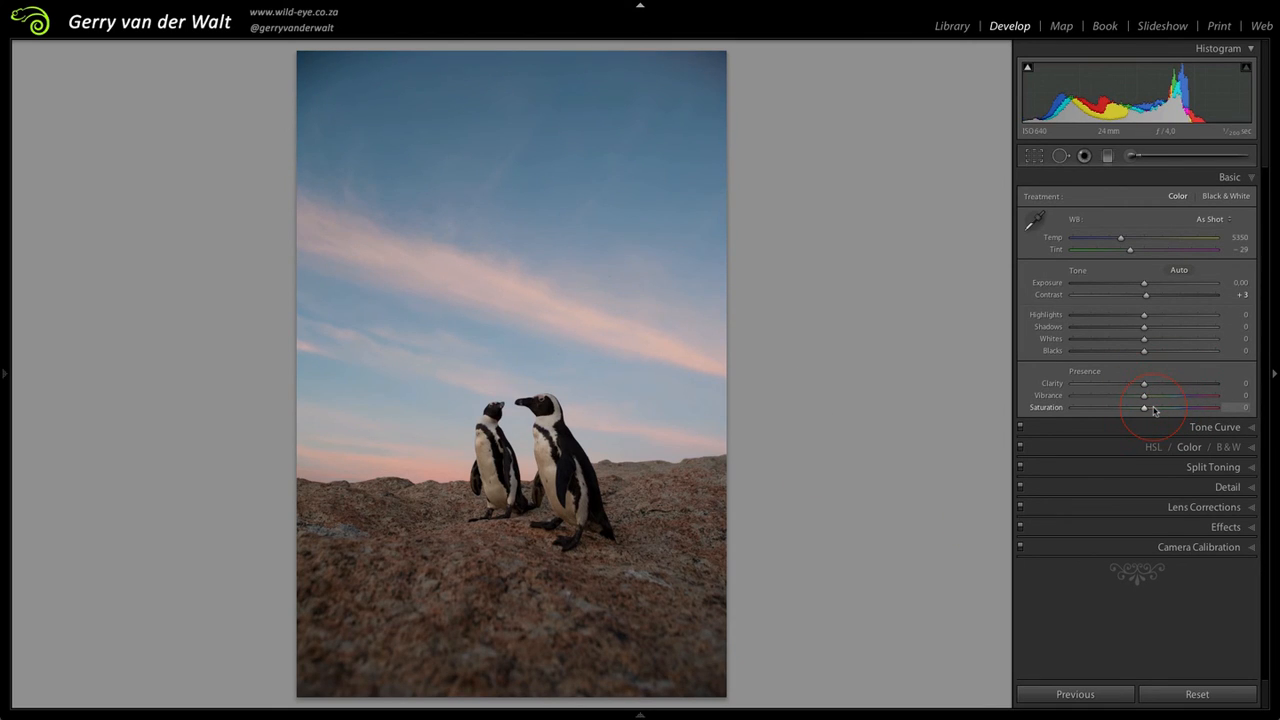